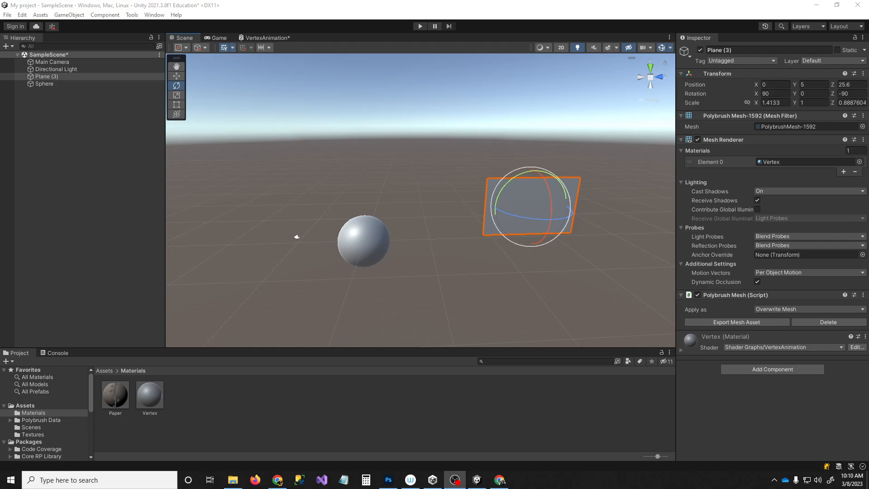
# Step: Open the VertexAnimation shader graph and examine the inputs of its Vertex and Fragment blocks
pyautogui.click(249, 36)
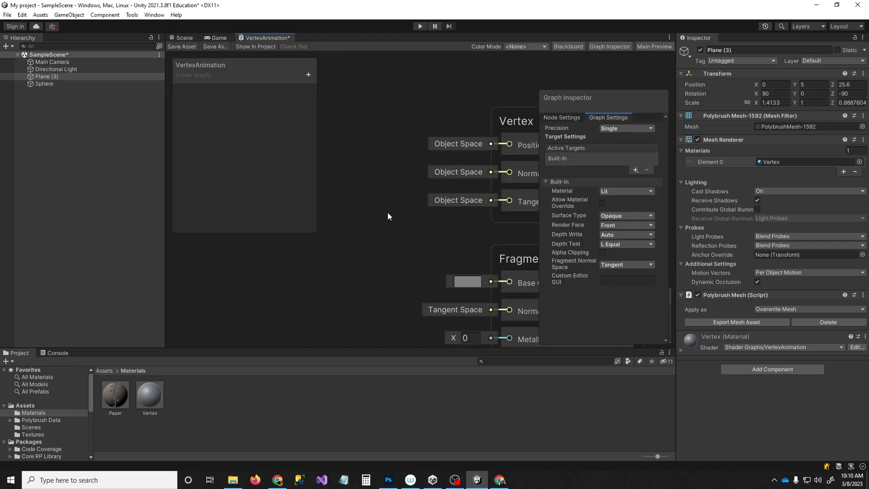
pyautogui.scroll(-4, 387, 213)
pyautogui.moveTo(386, 212); pyautogui.dragTo(401, 164, button='middle')
pyautogui.scroll(2, 355, 122)
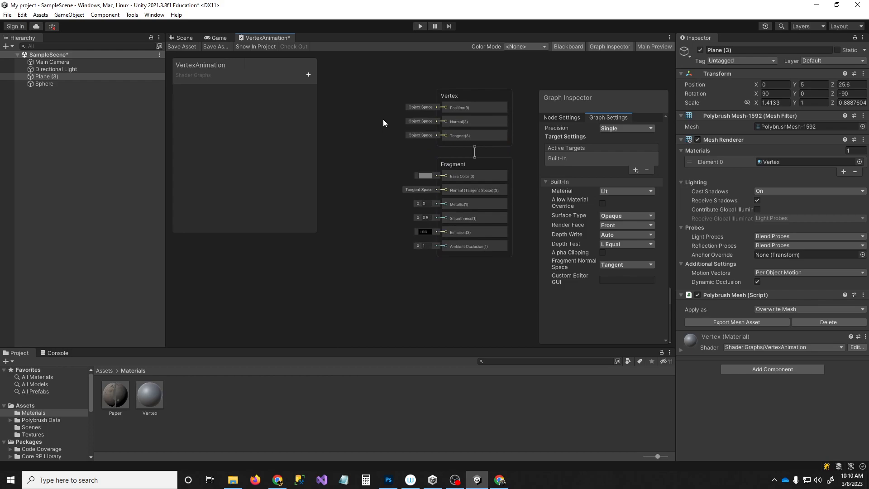
pyautogui.moveTo(384, 118); pyautogui.dragTo(372, 132, button='middle')
pyautogui.scroll(6, 479, 103)
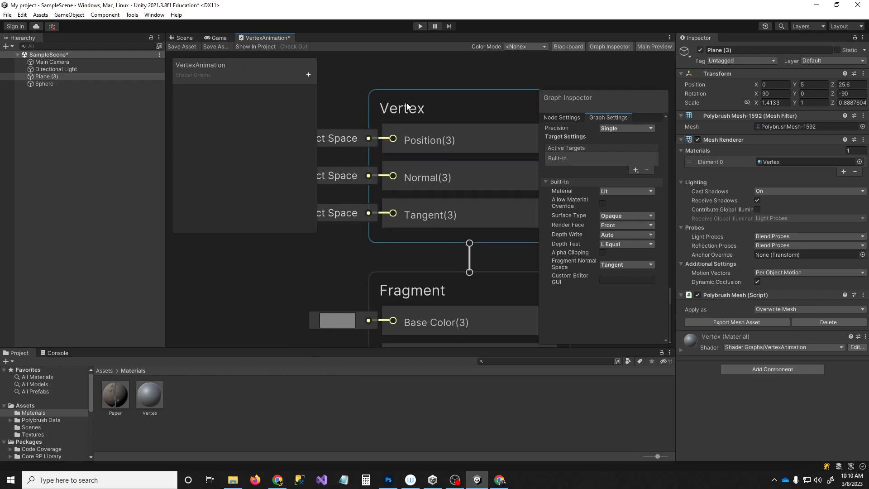
pyautogui.scroll(-3, 400, 105)
pyautogui.moveTo(370, 95); pyautogui.dragTo(397, 98, button='middle')
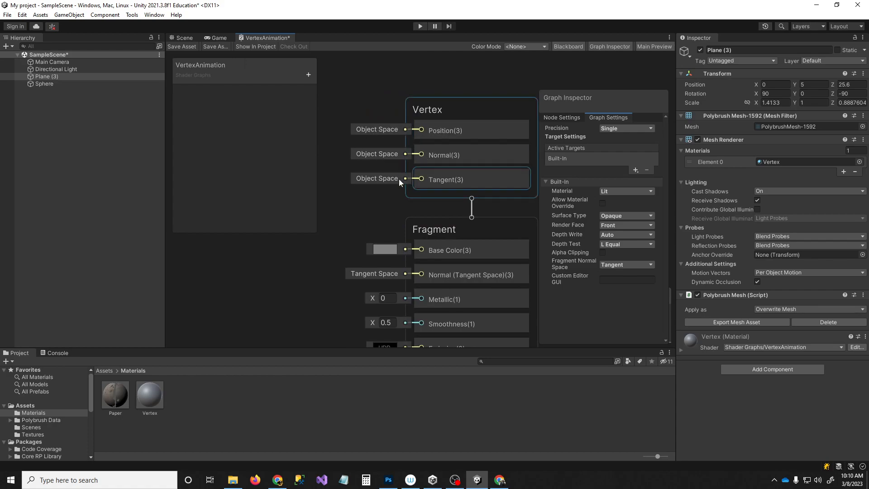
pyautogui.scroll(-3, 375, 86)
pyautogui.scroll(3, 419, 100)
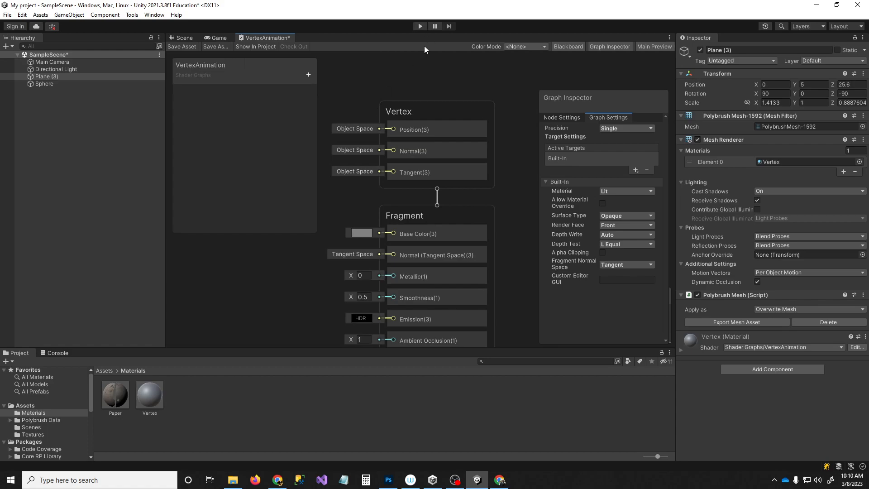
pyautogui.moveTo(400, 77); pyautogui.dragTo(468, 85, button='middle')
pyautogui.scroll(-2, 464, 118)
pyautogui.moveTo(464, 118); pyautogui.dragTo(438, 109, button='middle')
pyautogui.scroll(3, 438, 108)
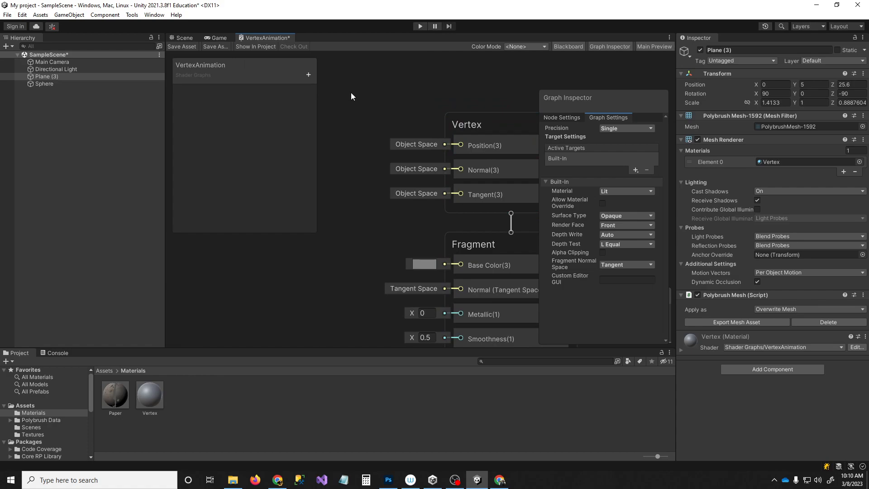
pyautogui.press('space')
pyautogui.write('worl')
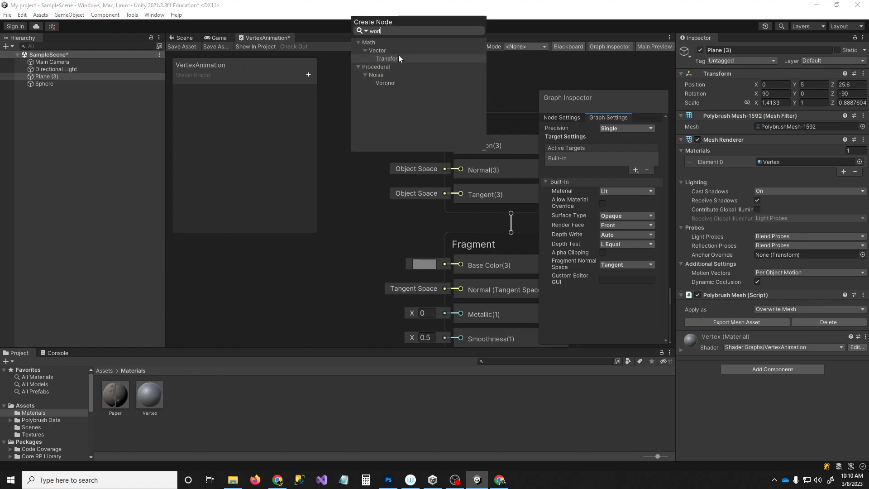
pyautogui.doubleClick(388, 59)
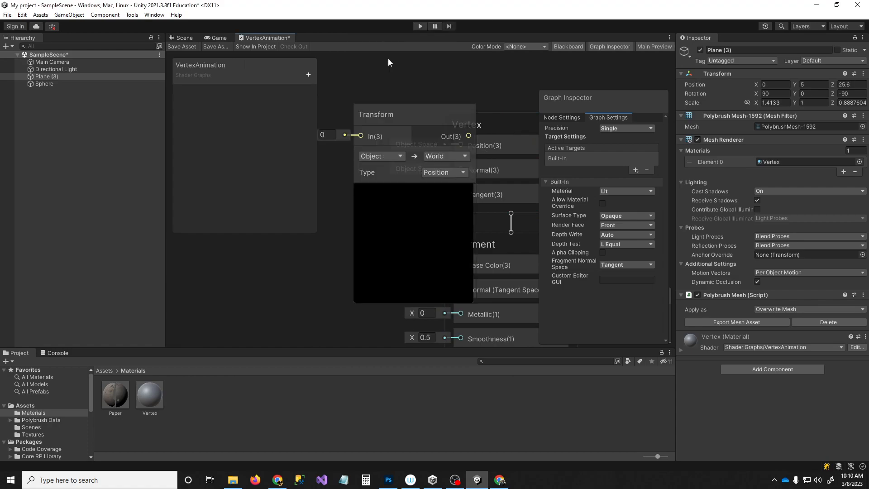
pyautogui.moveTo(376, 114); pyautogui.dragTo(458, 92, button='middle')
pyautogui.scroll(-3, 460, 91)
pyautogui.click(463, 89)
pyautogui.press('Delete')
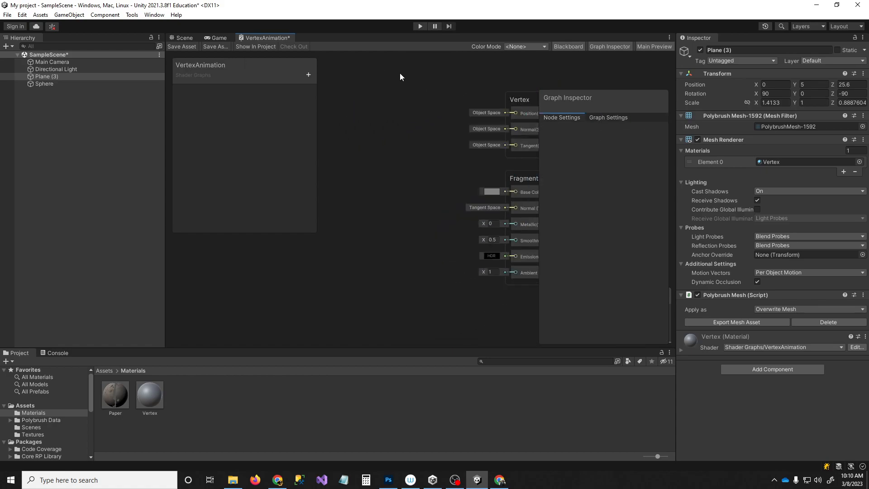
# Step: Add a Position node beside the Vertex block, collapse its preview and place it away from the block
pyautogui.press('space')
pyautogui.write('pos')
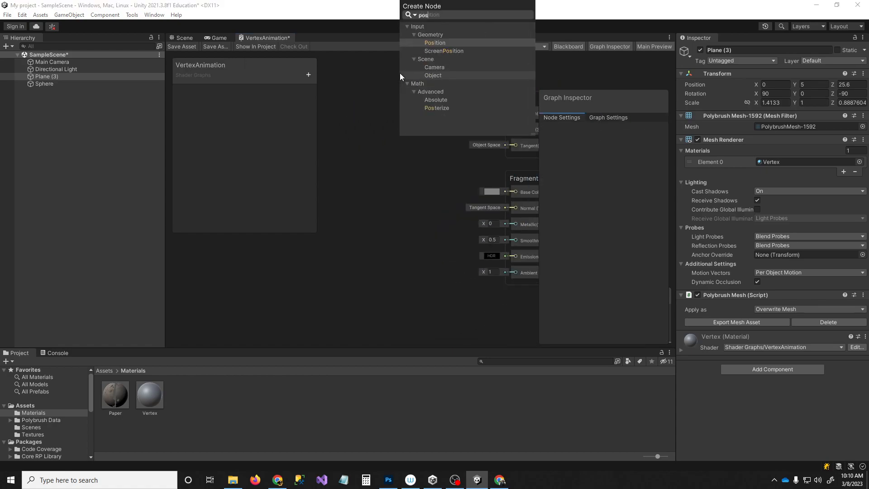
pyautogui.doubleClick(437, 42)
pyautogui.moveTo(430, 92); pyautogui.dragTo(370, 83)
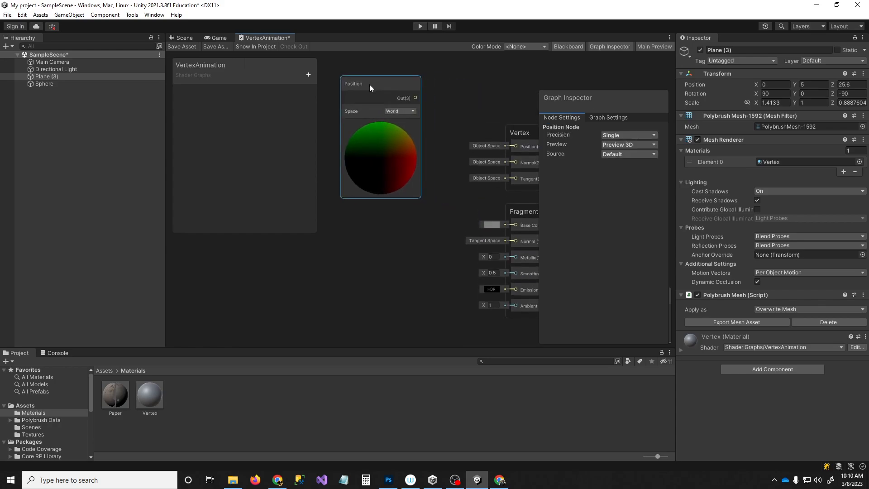
pyautogui.moveTo(370, 84); pyautogui.dragTo(348, 103, button='middle')
pyautogui.click(357, 141)
pyautogui.scroll(1, 402, 141)
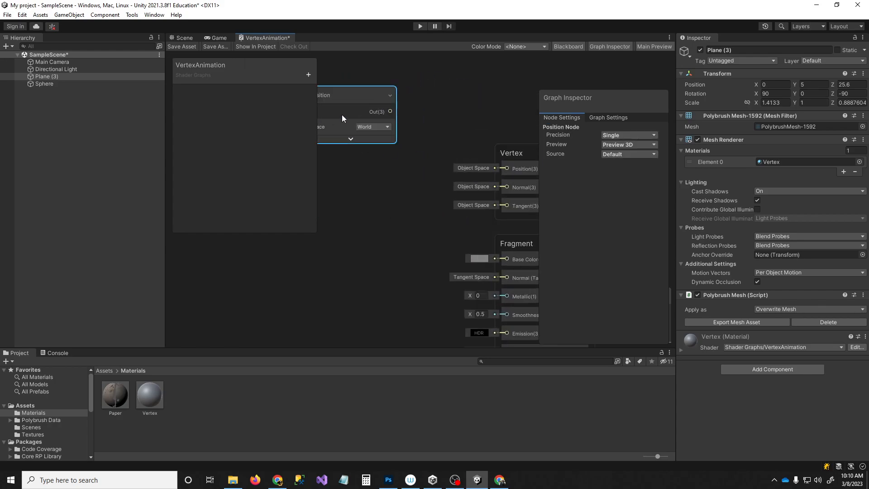
pyautogui.moveTo(346, 110); pyautogui.dragTo(351, 127)
# Step: Keep the Position node in World space, connect its output to the Vertex block's Position input and save the graph
pyautogui.click(383, 145)
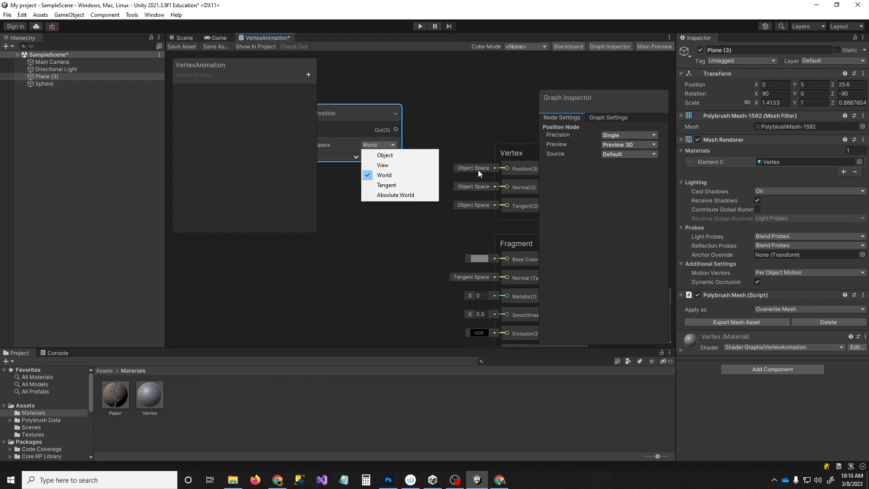
pyautogui.click(384, 175)
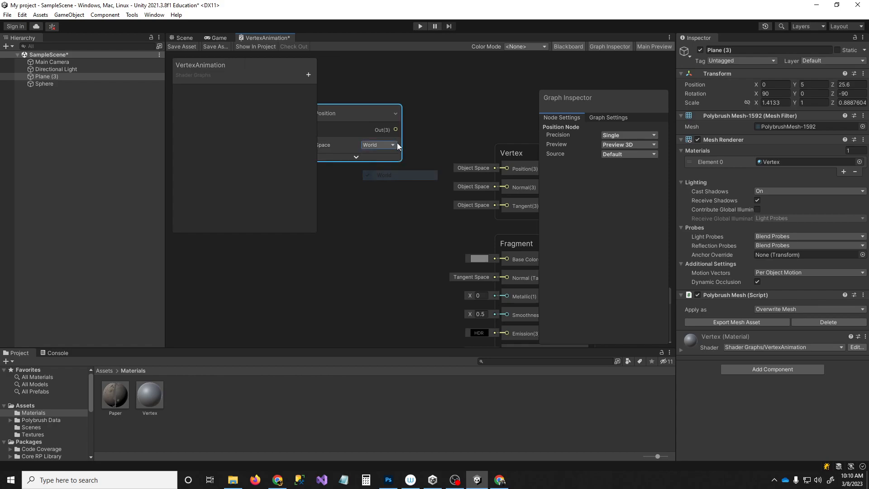
pyautogui.moveTo(395, 130); pyautogui.dragTo(507, 168)
pyautogui.click(183, 47)
# Step: Move the sphere in the scene to test the World-space vertex position, and undo the last move
pyautogui.click(189, 39)
pyautogui.moveTo(523, 198); pyautogui.dragTo(497, 251, button='right')
pyautogui.press('s')
pyautogui.moveTo(550, 262)
pyautogui.mouseDown(button='right')
pyautogui.moveTo(532, 262)
pyautogui.moveTo(550, 262)
pyautogui.mouseUp(button='right')
pyautogui.click(383, 242)
pyautogui.press('w')
pyautogui.moveTo(403, 208); pyautogui.dragTo(356, 211)
pyautogui.moveTo(463, 234); pyautogui.dragTo(368, 243, button='right')
pyautogui.moveTo(480, 198)
pyautogui.mouseDown()
pyautogui.moveTo(468, 219)
pyautogui.moveTo(556, 206)
pyautogui.moveTo(501, 163)
pyautogui.moveTo(467, 205)
pyautogui.moveTo(562, 227)
pyautogui.moveTo(559, 177)
pyautogui.moveTo(473, 176)
pyautogui.moveTo(516, 215)
pyautogui.moveTo(481, 201)
pyautogui.moveTo(497, 188)
pyautogui.moveTo(534, 200)
pyautogui.moveTo(488, 198)
pyautogui.mouseUp()
pyautogui.moveTo(488, 198)
pyautogui.mouseDown(button='right')
pyautogui.moveTo(454, 216)
pyautogui.moveTo(562, 205)
pyautogui.moveTo(484, 188)
pyautogui.mouseUp(button='right')
pyautogui.moveTo(484, 188); pyautogui.dragTo(526, 223)
pyautogui.hotkey('ctrl', 'z')
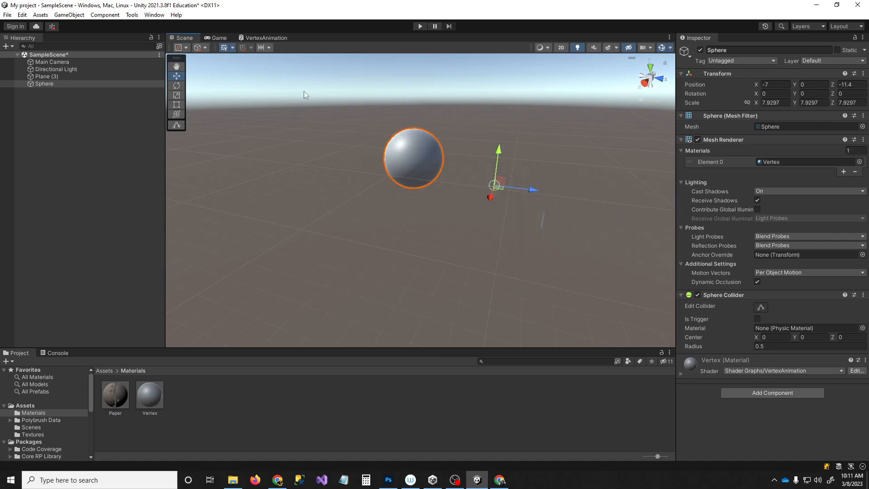
# Step: Set the Position node's space to View in the VertexAnimation graph and inspect the sphere in the scene from different angles
pyautogui.click(249, 35)
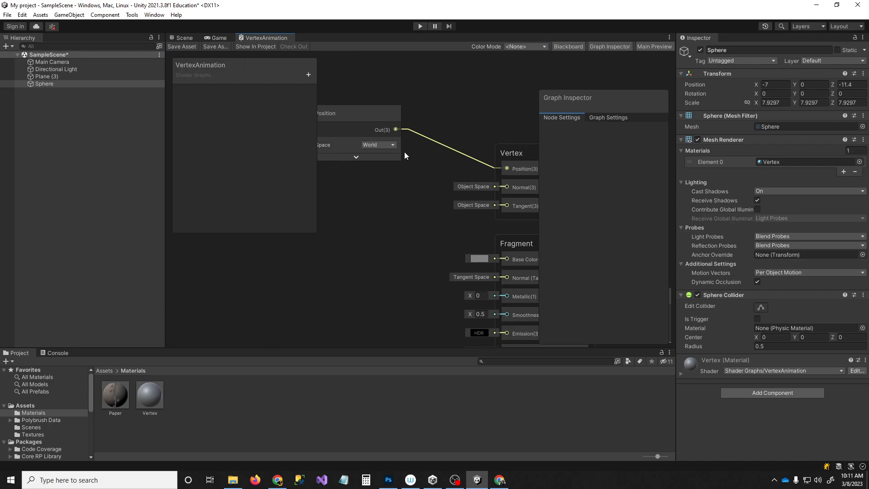
pyautogui.click(378, 145)
pyautogui.click(382, 165)
pyautogui.click(194, 39)
pyautogui.moveTo(509, 164); pyautogui.dragTo(301, 194, button='right')
pyautogui.click(389, 211)
pyautogui.moveTo(389, 211); pyautogui.dragTo(428, 225, button='right')
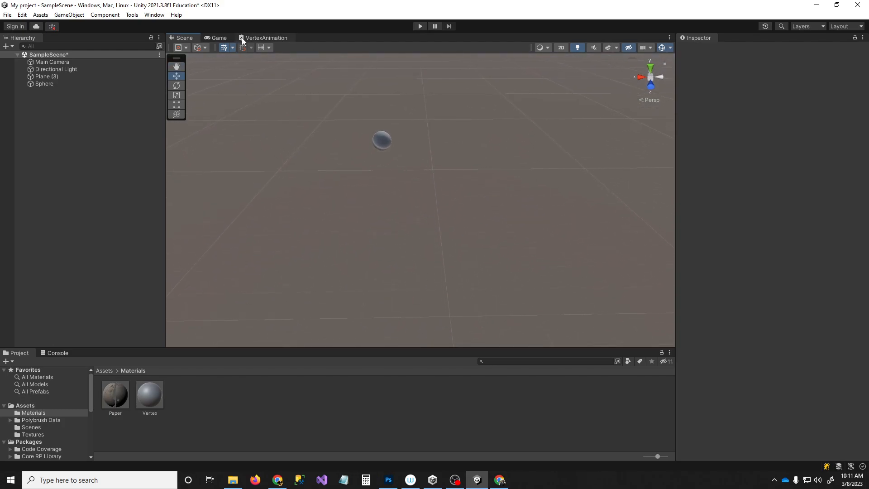
# Step: Return to the VertexAnimation graph, delete the Position node and undo the deletion
pyautogui.click(243, 39)
pyautogui.moveTo(387, 113); pyautogui.dragTo(408, 119)
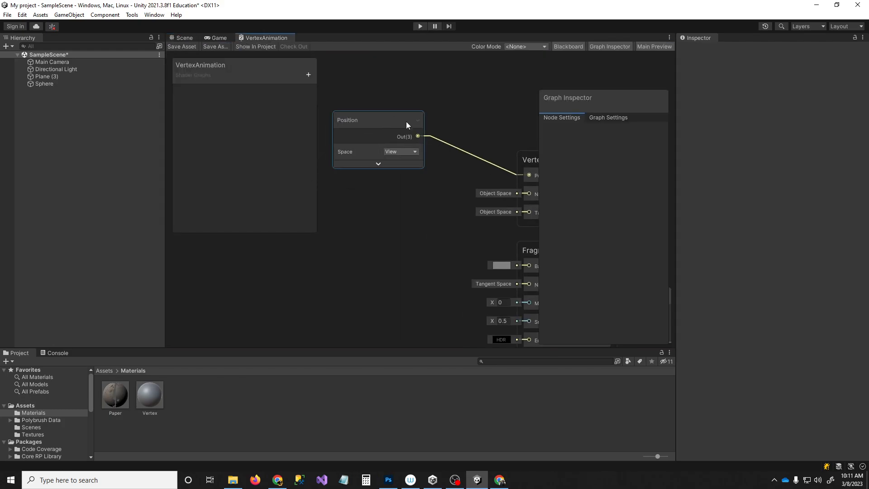
pyautogui.scroll(-3, 433, 168)
pyautogui.press('Delete')
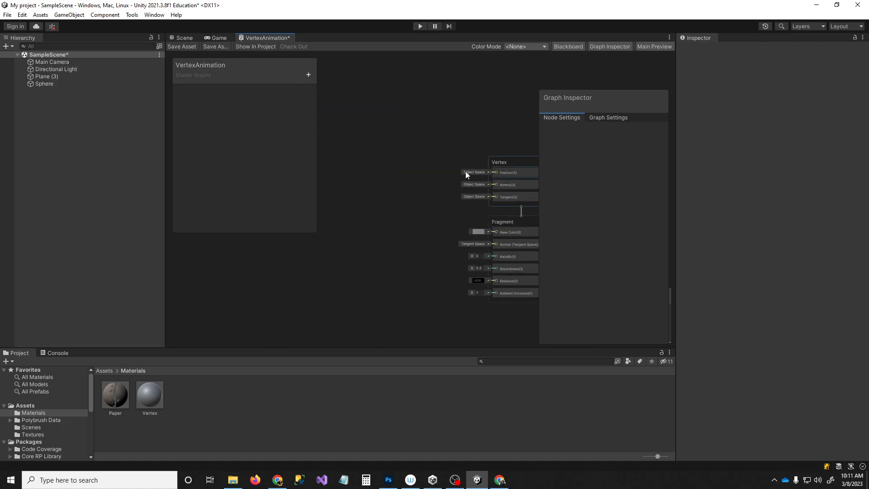
pyautogui.moveTo(442, 140)
pyautogui.mouseDown(button='middle')
pyautogui.moveTo(401, 134)
pyautogui.moveTo(448, 134)
pyautogui.mouseUp(button='middle')
pyautogui.scroll(1, 450, 171)
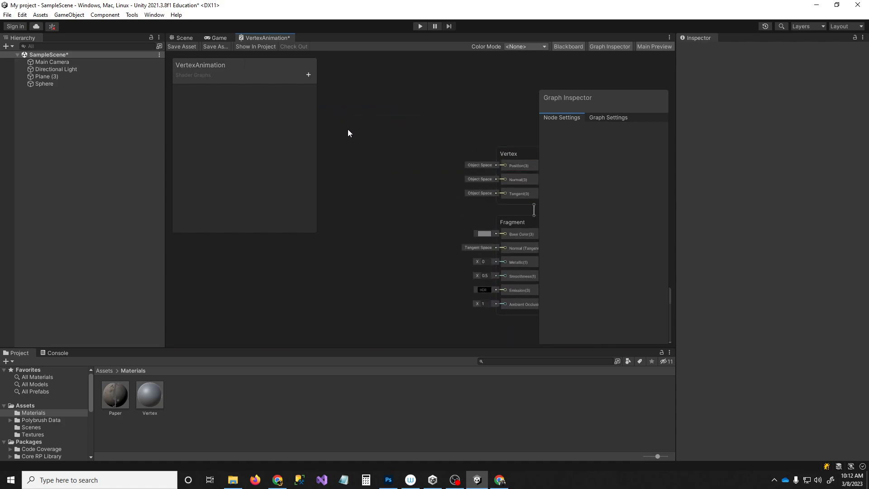
pyautogui.hotkey('ctrl', 'z')
# Step: Set the Position node's space to Object and delete its connection to the Vertex block's Position input
pyautogui.moveTo(396, 123); pyautogui.dragTo(329, 111)
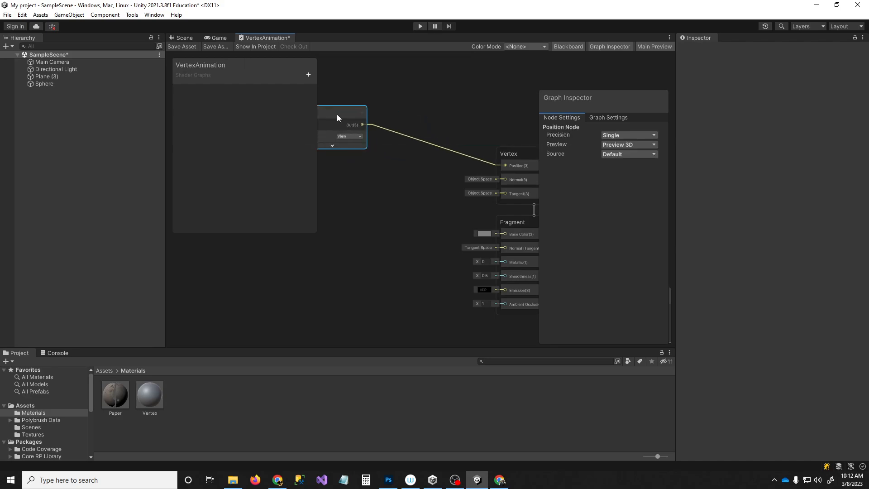
pyautogui.click(349, 136)
pyautogui.click(358, 145)
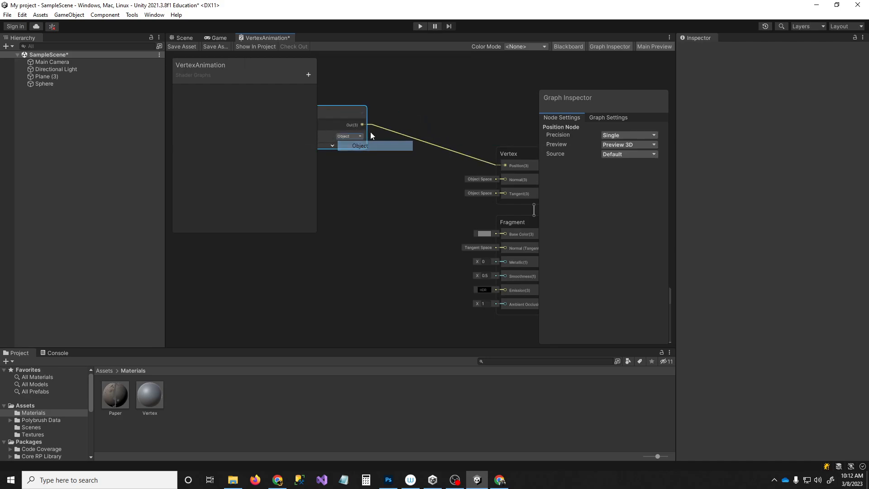
pyautogui.moveTo(341, 131); pyautogui.dragTo(452, 130, button='middle')
pyautogui.moveTo(454, 131); pyautogui.dragTo(325, 91)
pyautogui.click(478, 134)
pyautogui.press('Delete')
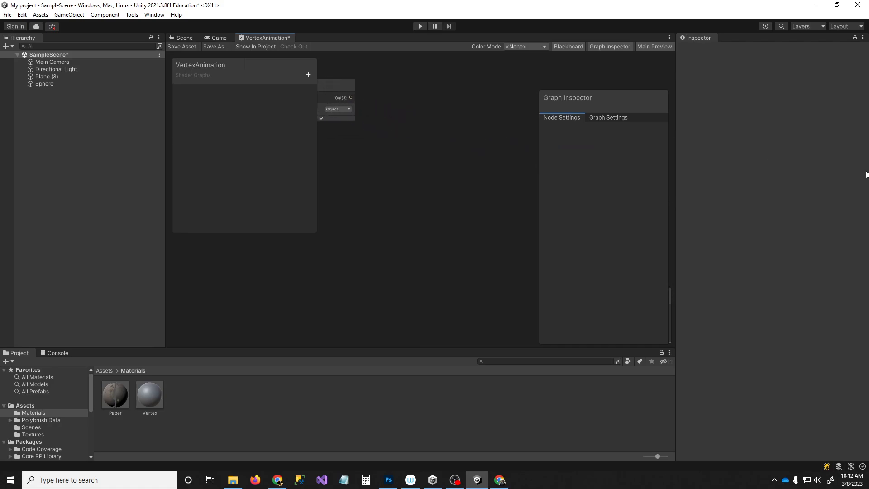
pyautogui.moveTo(337, 128); pyautogui.dragTo(397, 140, button='middle')
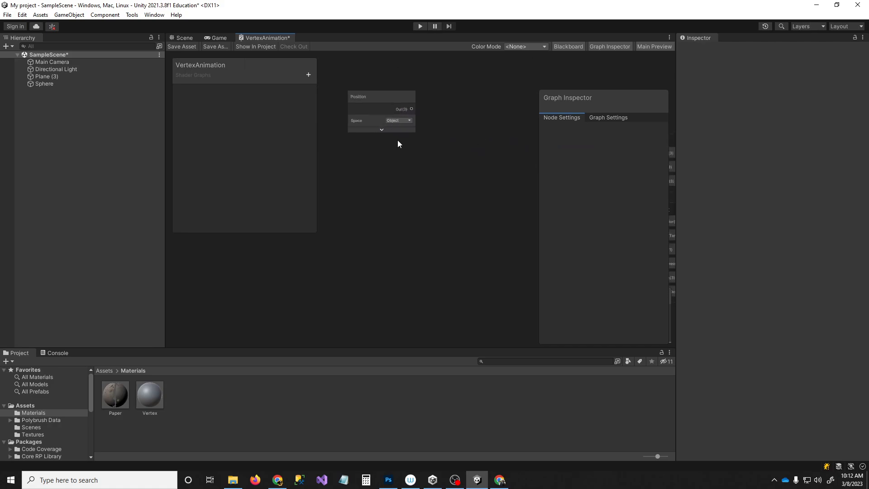
pyautogui.click(501, 480)
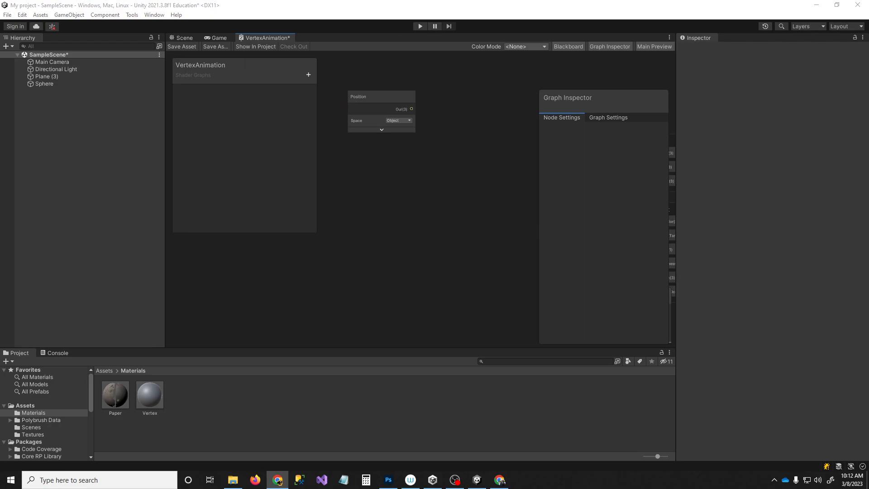
pyautogui.moveTo(446, 183); pyautogui.dragTo(362, 172, button='middle')
pyautogui.scroll(-2, 362, 172)
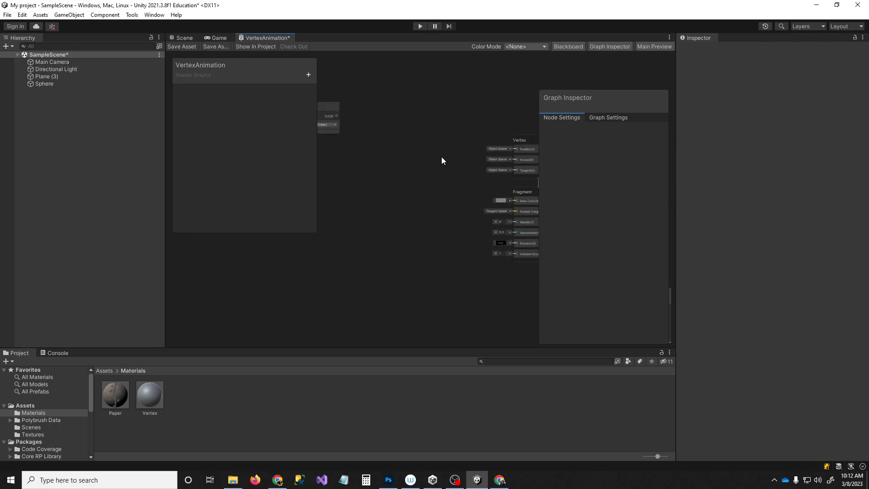
pyautogui.moveTo(412, 151); pyautogui.dragTo(451, 135, button='middle')
pyautogui.moveTo(357, 105); pyautogui.dragTo(336, 96)
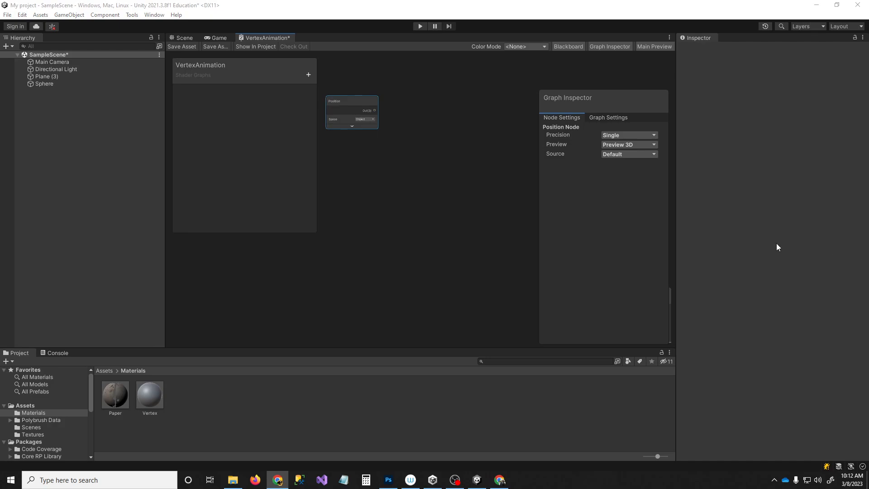
pyautogui.moveTo(347, 101); pyautogui.dragTo(415, 176)
pyautogui.write('ver')
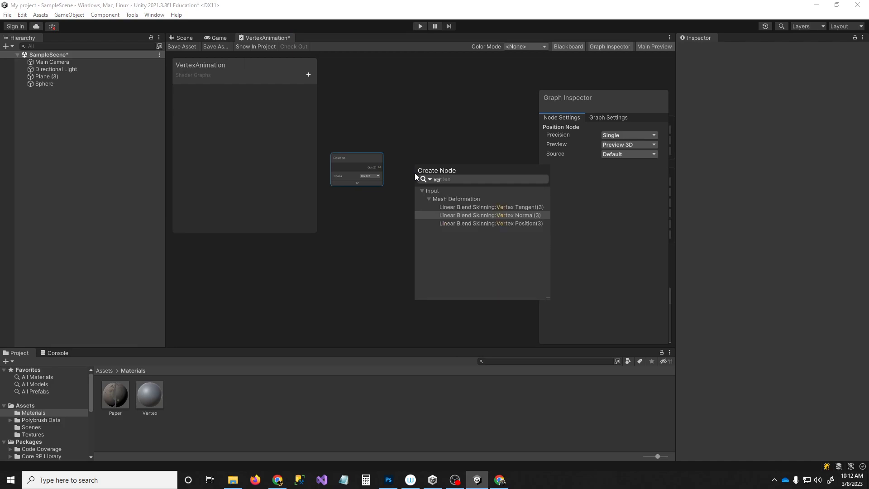
pyautogui.click(436, 150)
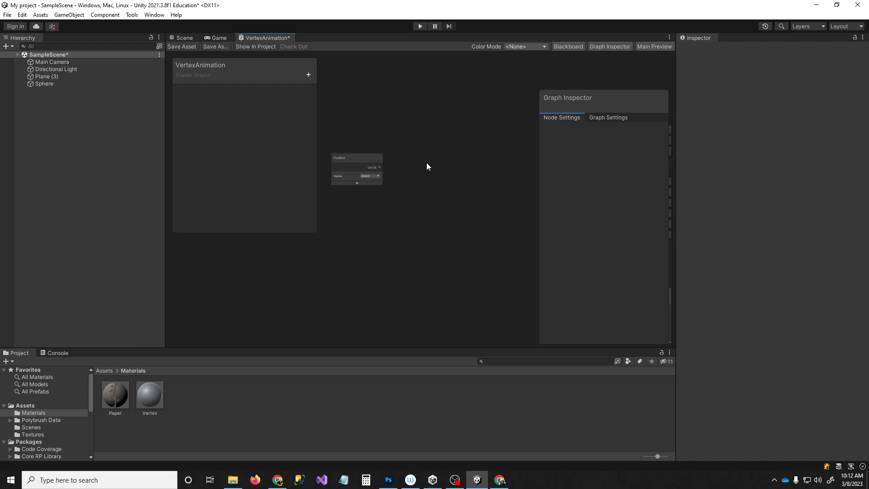
# Step: Add a Voronoi noise node and connect the Position node's output to its UV input
pyautogui.press('space')
pyautogui.write('noi')
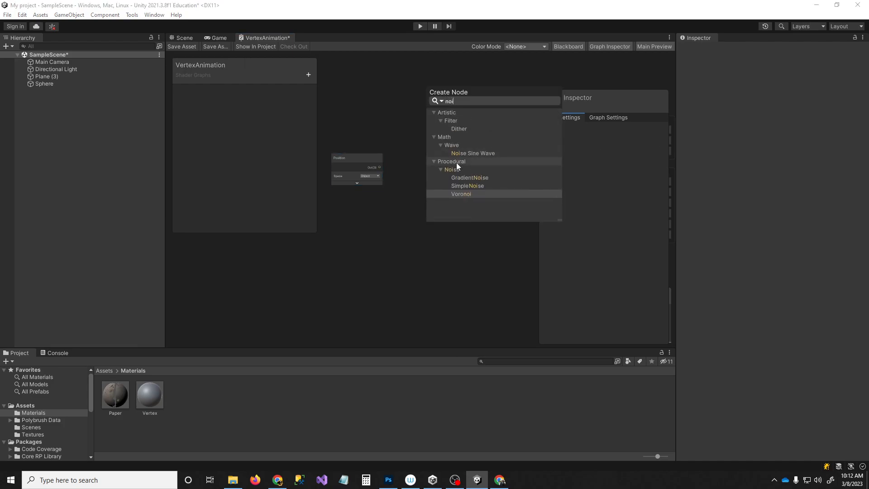
pyautogui.click(460, 194)
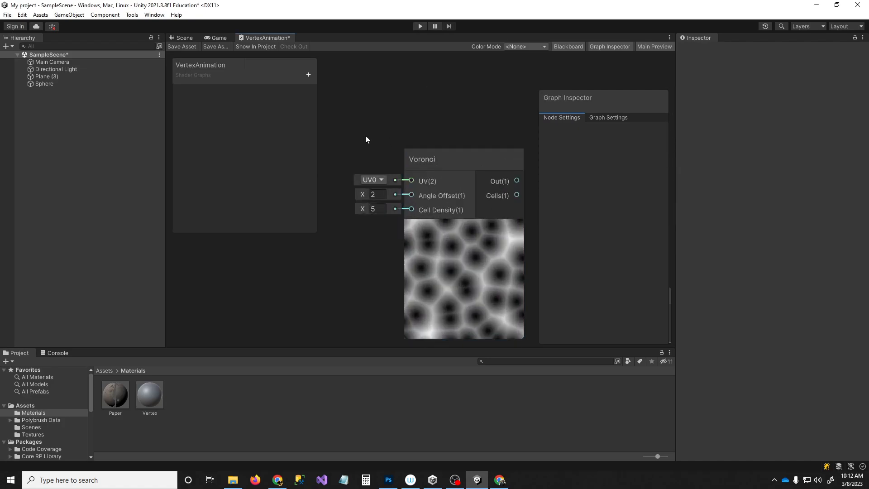
pyautogui.moveTo(361, 135); pyautogui.dragTo(397, 154, button='middle')
pyautogui.moveTo(353, 157); pyautogui.dragTo(429, 186)
# Step: Add a Multiply node fed by the Voronoi Out value on input B, and place it between the Voronoi and Vertex blocks
pyautogui.moveTo(504, 160); pyautogui.dragTo(362, 190, button='middle')
pyautogui.moveTo(342, 191); pyautogui.dragTo(412, 153)
pyautogui.write('mul')
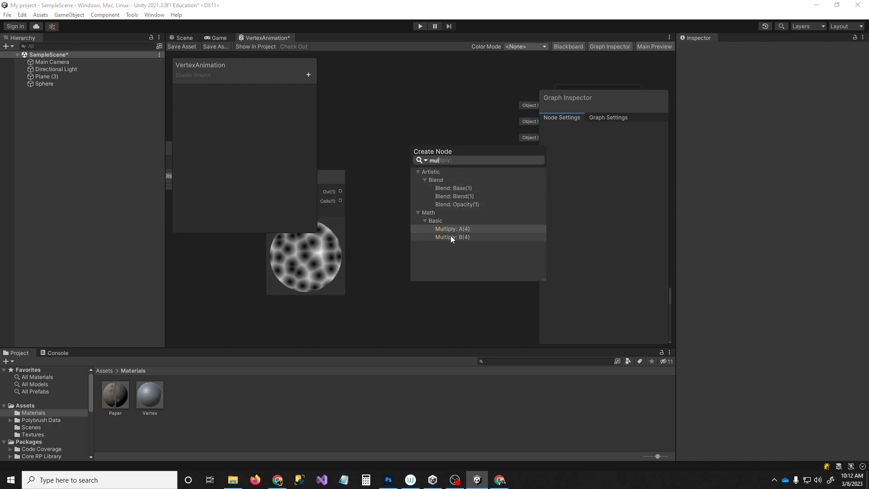
pyautogui.click(450, 236)
pyautogui.moveTo(421, 167); pyautogui.dragTo(403, 125)
pyautogui.moveTo(393, 130); pyautogui.dragTo(525, 189, button='middle')
pyautogui.scroll(-2, 440, 138)
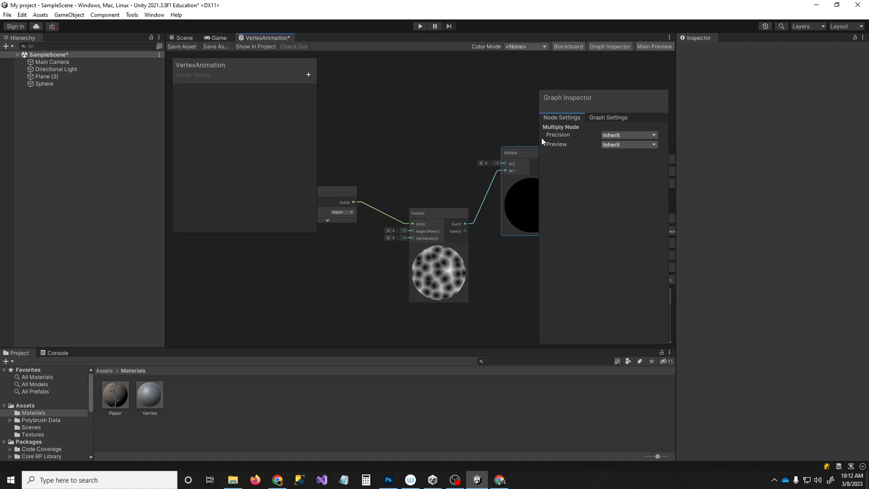
# Step: Add a Normal Vector node feeding the Multiply node's A input, place it above the Voronoi node and set its space to Object
pyautogui.press('space')
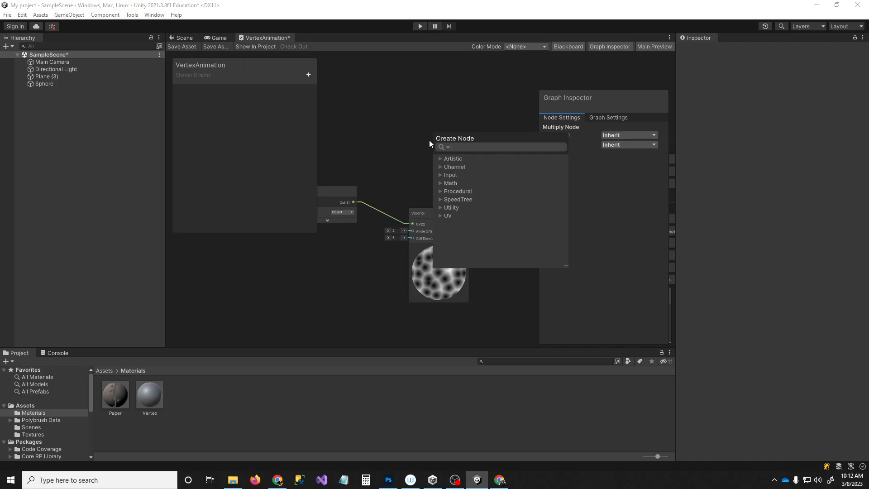
pyautogui.write('norm')
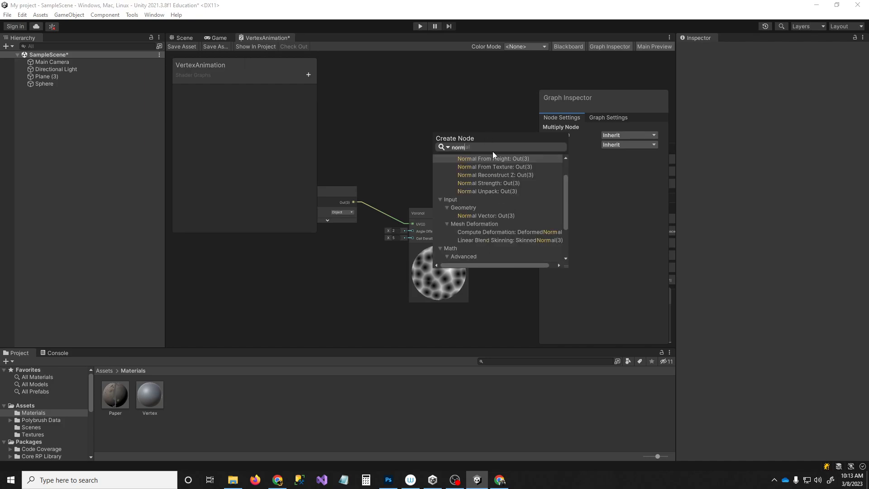
pyautogui.click(480, 216)
pyautogui.moveTo(400, 164); pyautogui.dragTo(390, 102)
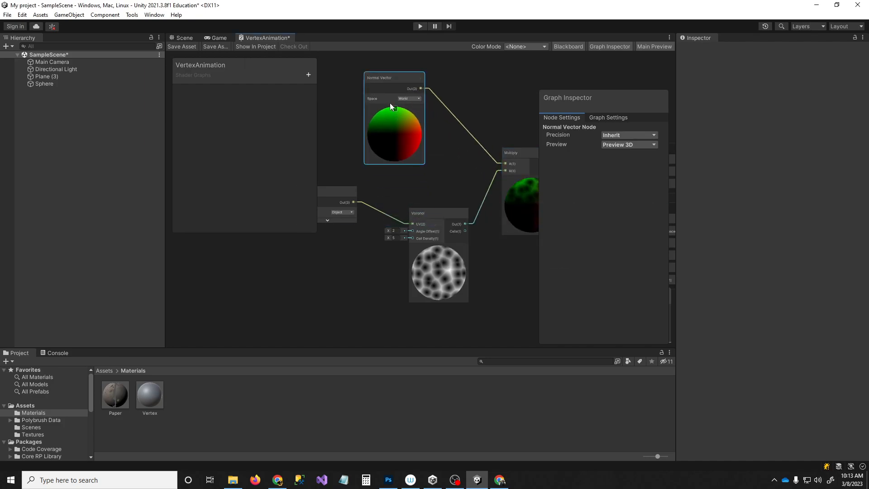
pyautogui.click(408, 99)
pyautogui.click(421, 108)
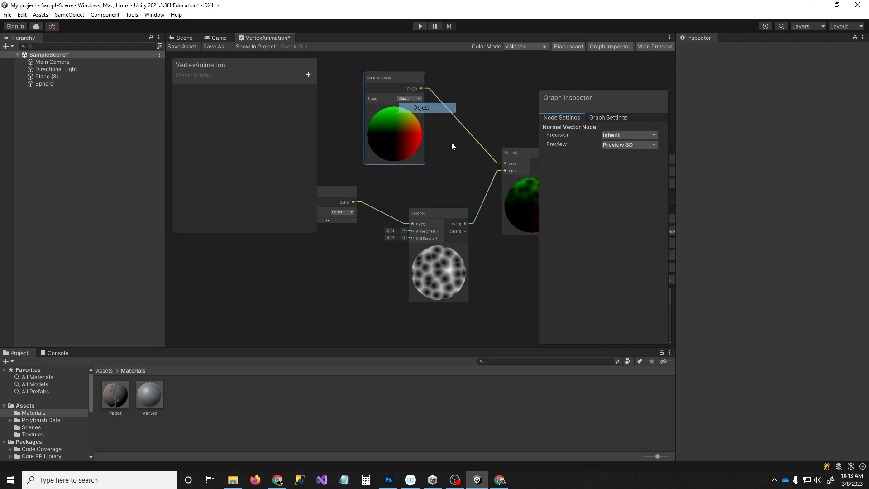
# Step: Connect the Multiply node's output to the Vertex block's Position input and save the shader asset
pyautogui.moveTo(442, 136); pyautogui.dragTo(271, 105, button='middle')
pyautogui.moveTo(386, 133); pyautogui.dragTo(464, 129)
pyautogui.click(177, 48)
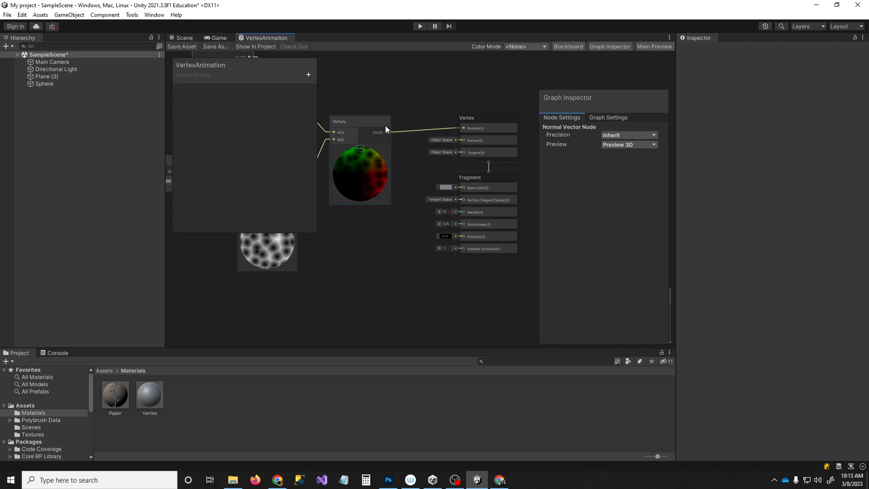
# Step: Select the sphere in the Scene view and set the view's shading mode to Shaded Wireframe
pyautogui.moveTo(509, 193)
pyautogui.mouseDown(button='right')
pyautogui.moveTo(538, 266)
pyautogui.moveTo(510, 220)
pyautogui.moveTo(516, 217)
pyautogui.moveTo(464, 190)
pyautogui.moveTo(503, 182)
pyautogui.mouseUp(button='right')
pyautogui.press('w')
pyautogui.click(494, 186)
pyautogui.click(542, 49)
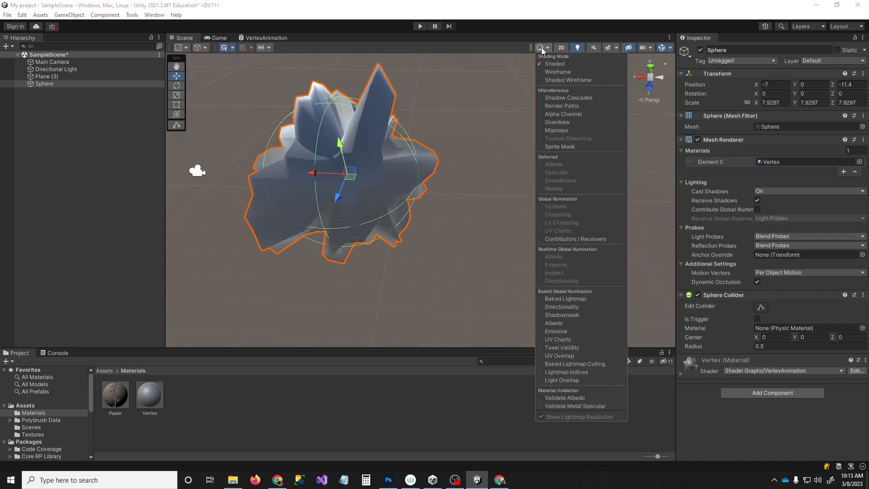
pyautogui.click(563, 81)
# Step: Focus the Scene view on Plane (3) and inspect how the shader affects the sphere and the plane
pyautogui.press('d')
pyautogui.moveTo(498, 103)
pyautogui.mouseDown(button='right')
pyautogui.moveTo(192, 141)
pyautogui.moveTo(415, 118)
pyautogui.moveTo(556, 78)
pyautogui.moveTo(509, 112)
pyautogui.moveTo(410, 102)
pyautogui.mouseUp(button='right')
pyautogui.press('a')
pyautogui.press('s')
pyautogui.doubleClick(61, 76)
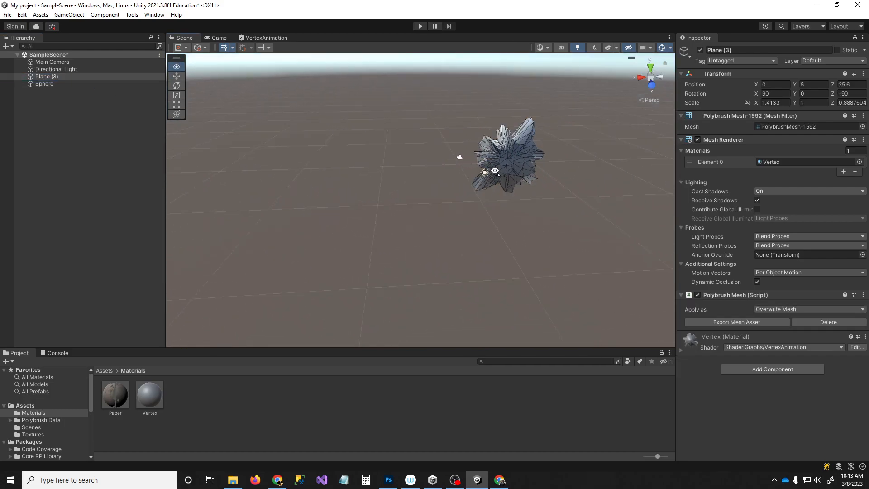
pyautogui.moveTo(588, 168); pyautogui.dragTo(327, 60, button='right')
pyautogui.press('w')
pyautogui.press('s')
# Step: Return to the VertexAnimation graph and raise the Voronoi node's Cell Density to 6.69
pyautogui.click(219, 38)
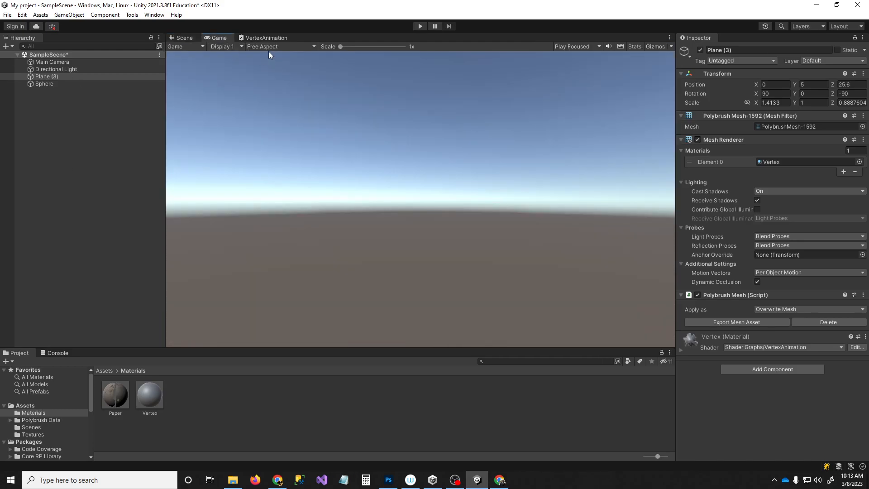
pyautogui.click(264, 38)
pyautogui.scroll(2, 384, 219)
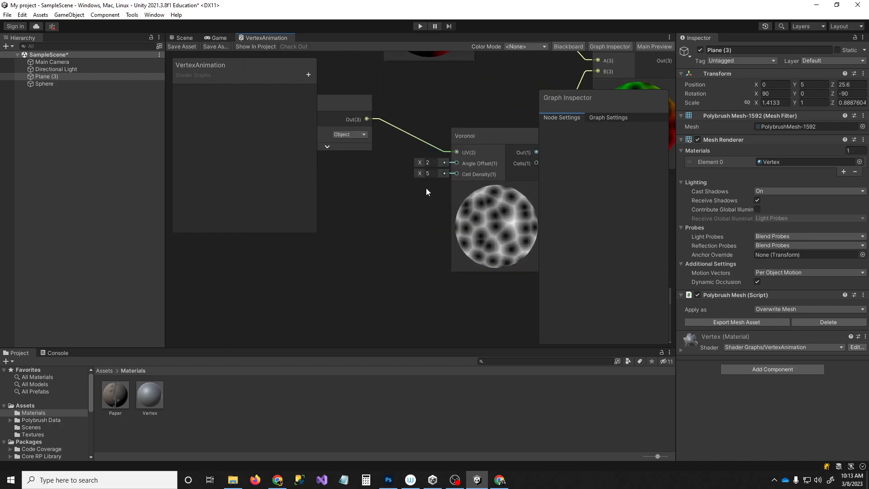
pyautogui.scroll(1, 463, 169)
pyautogui.scroll(1, 440, 210)
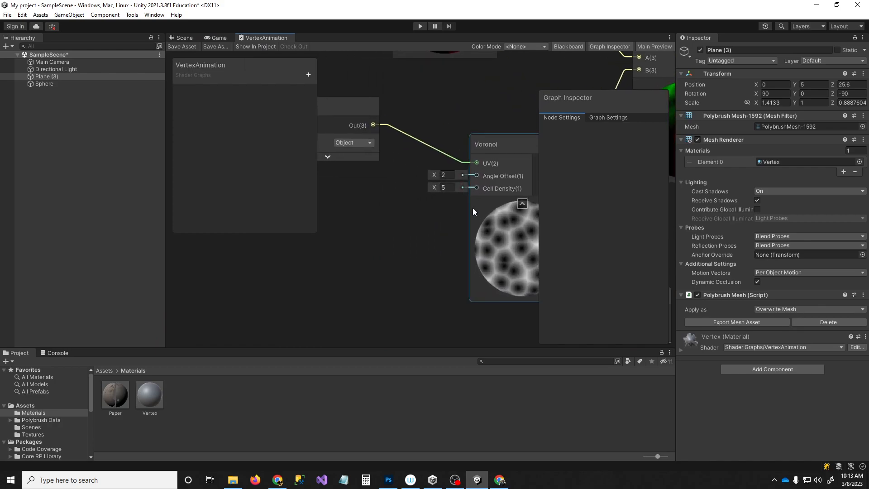
pyautogui.moveTo(417, 208); pyautogui.dragTo(261, 187, button='middle')
pyautogui.moveTo(446, 207); pyautogui.dragTo(544, 211, button='middle')
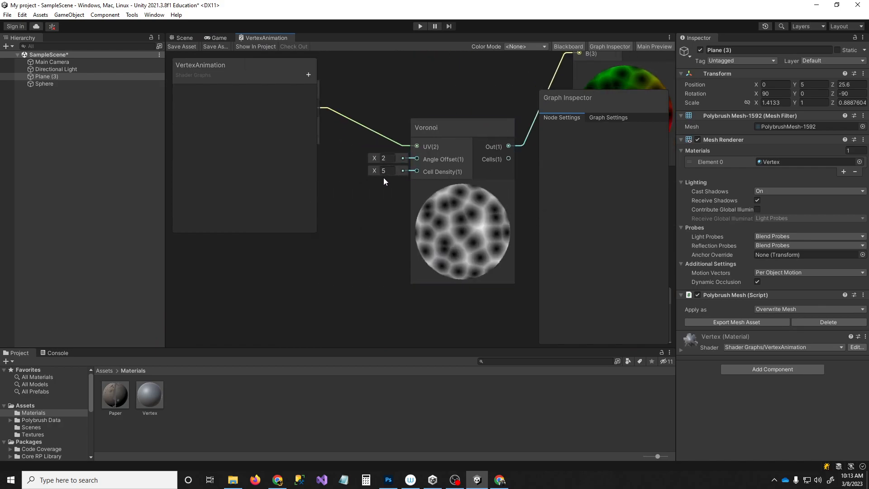
pyautogui.moveTo(374, 172)
pyautogui.mouseDown()
pyautogui.moveTo(405, 170)
pyautogui.moveTo(368, 159)
pyautogui.moveTo(426, 163)
pyautogui.moveTo(380, 162)
pyautogui.mouseUp()
# Step: Move the Position and Voronoi nodes away from the Multiply node to free space between them
pyautogui.moveTo(447, 215); pyautogui.dragTo(365, 218, button='middle')
pyautogui.scroll(-1, 365, 218)
pyautogui.scroll(-3, 512, 139)
pyautogui.moveTo(497, 169); pyautogui.dragTo(599, 185, button='middle')
pyautogui.scroll(2, 414, 188)
pyautogui.moveTo(418, 171); pyautogui.dragTo(379, 167, button='middle')
pyautogui.scroll(-1, 379, 167)
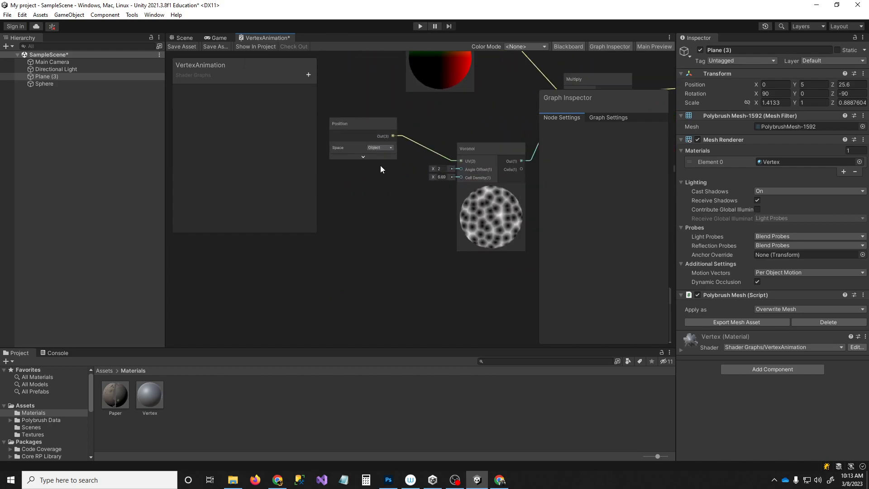
pyautogui.moveTo(357, 124); pyautogui.dragTo(294, 114)
pyautogui.moveTo(488, 150); pyautogui.dragTo(406, 157)
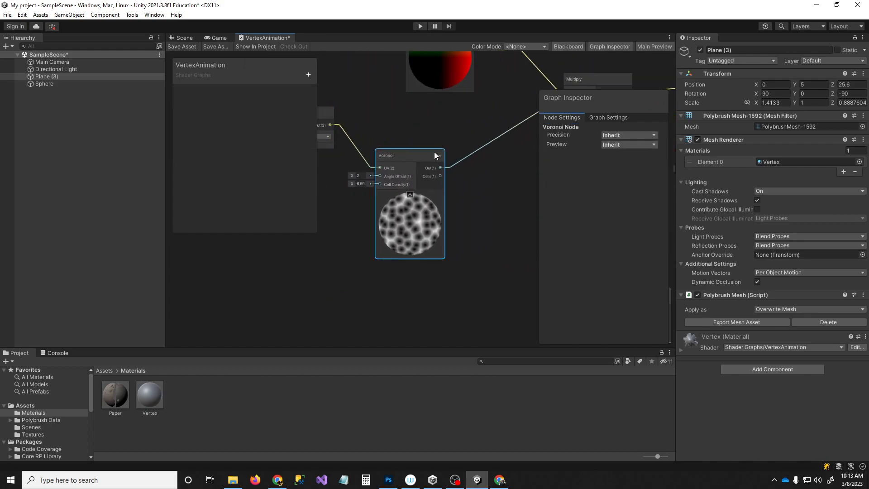
# Step: Add a Lerp node with the Voronoi Out value connected to its T input, and delete the connection to its A input
pyautogui.moveTo(492, 214); pyautogui.dragTo(436, 236, button='middle')
pyautogui.moveTo(357, 184); pyautogui.dragTo(449, 240)
pyautogui.write('lerp')
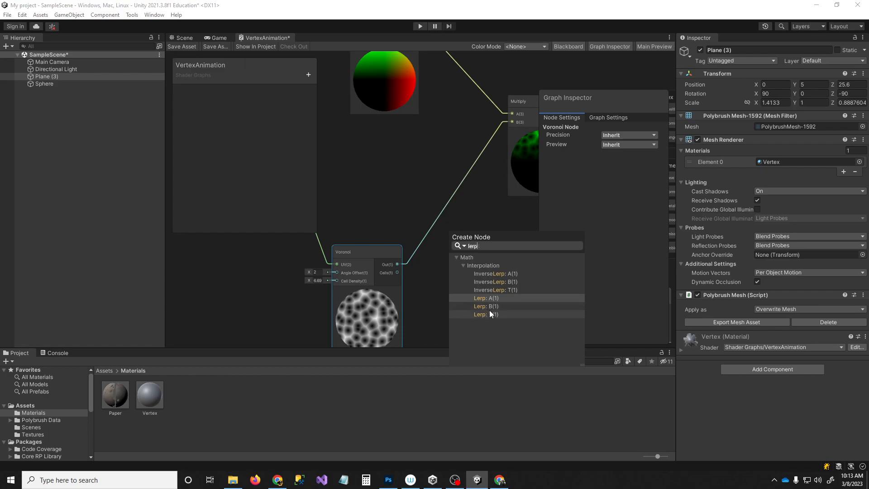
pyautogui.click(485, 297)
pyautogui.moveTo(449, 265); pyautogui.dragTo(398, 266)
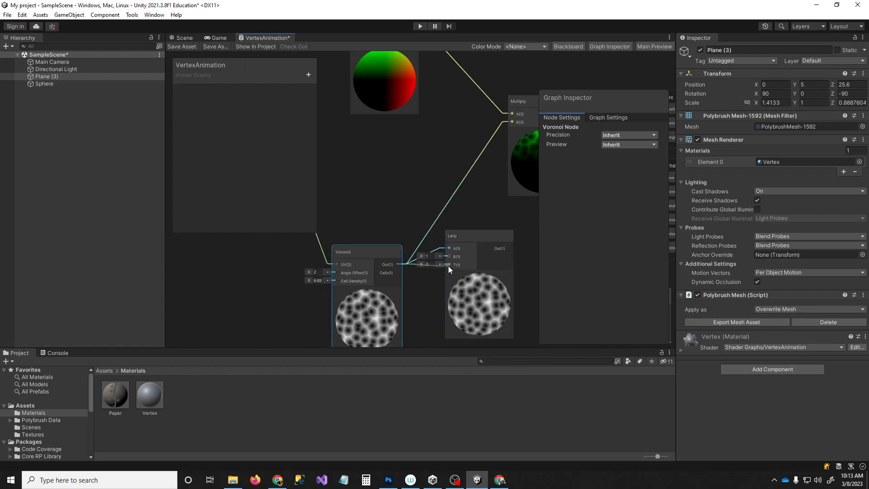
pyautogui.moveTo(474, 245); pyautogui.dragTo(465, 237)
pyautogui.click(432, 240)
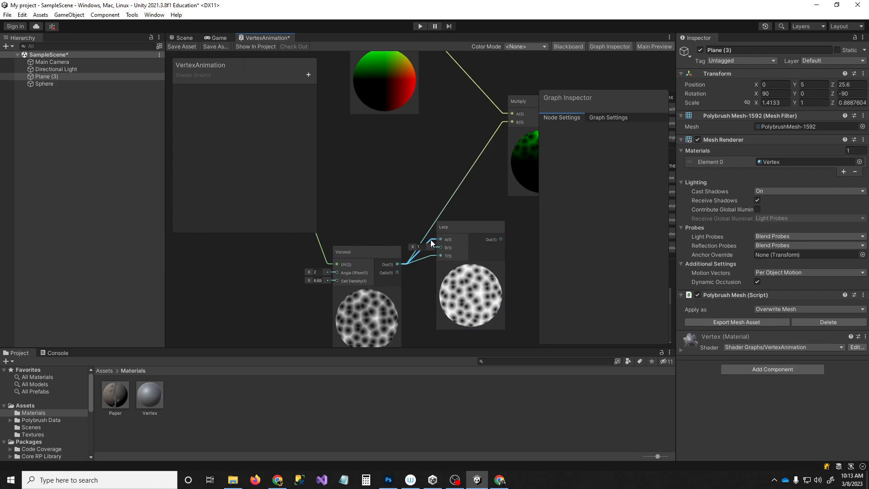
pyautogui.press('Delete')
# Step: Set the Lerp node's A value to 0.5 and its B value to 1
pyautogui.write('.3')
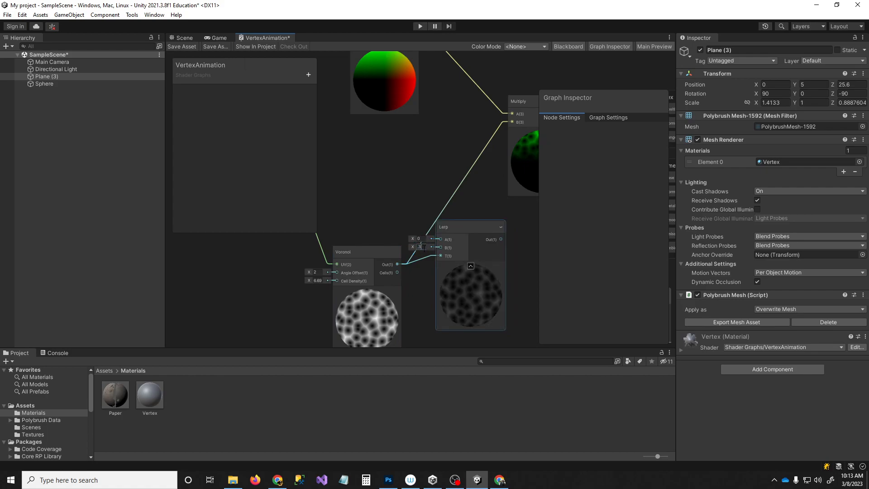
pyautogui.moveTo(424, 248); pyautogui.dragTo(405, 247)
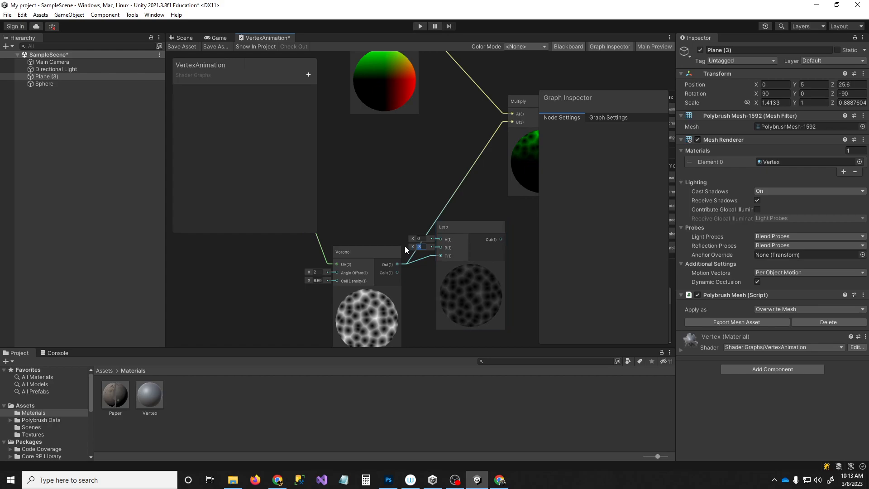
pyautogui.write('1')
pyautogui.click(419, 239)
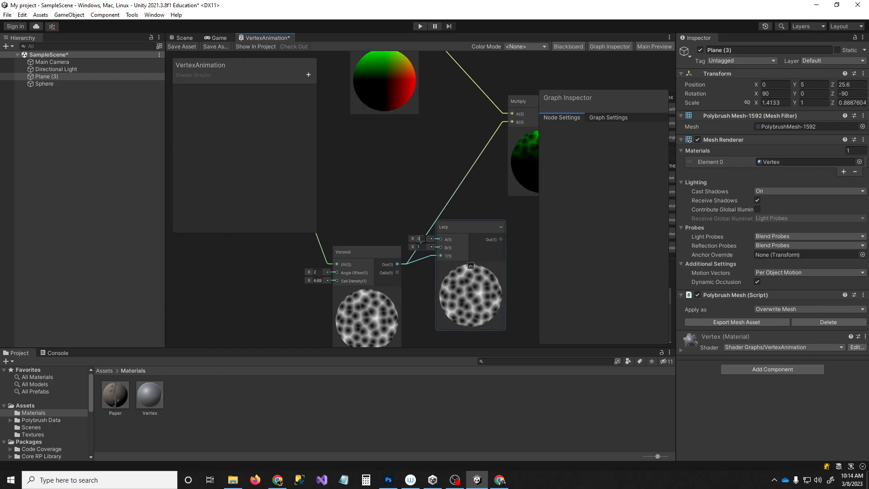
pyautogui.write('.5')
# Step: Connect the Lerp node's output to the Multiply node's B input and save the shader asset
pyautogui.moveTo(496, 239); pyautogui.dragTo(479, 249, button='middle')
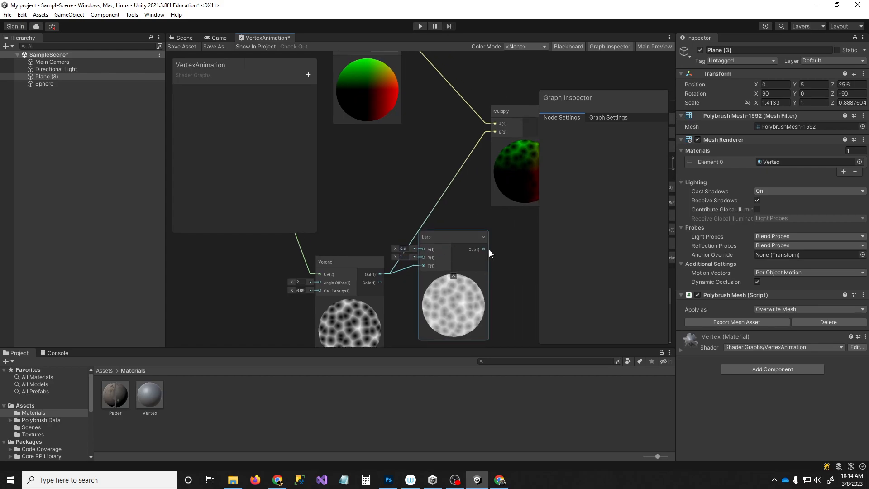
pyautogui.moveTo(479, 250); pyautogui.dragTo(495, 132)
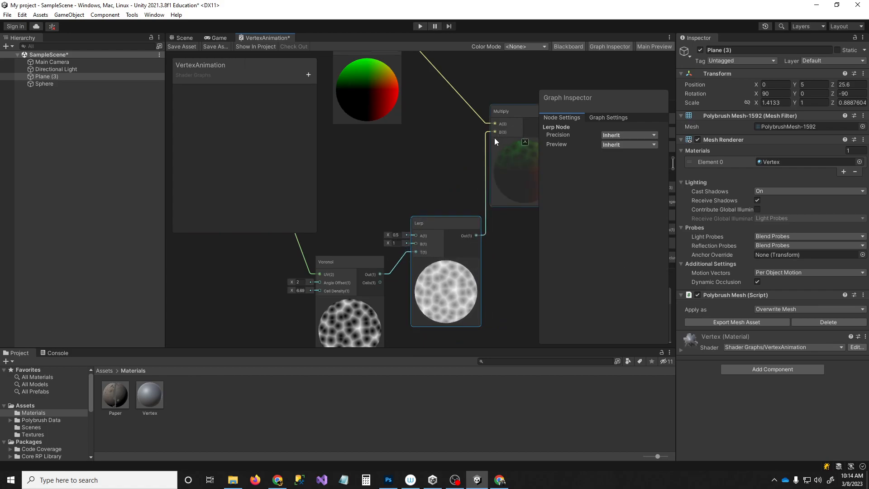
pyautogui.click(185, 45)
# Step: Assign the Paper material to Plane (3) in the scene and move the plane beside the sphere, to Y 3.71 and Z 13.39
pyautogui.click(183, 37)
pyautogui.moveTo(430, 210); pyautogui.dragTo(538, 170, button='right')
pyautogui.click(46, 77)
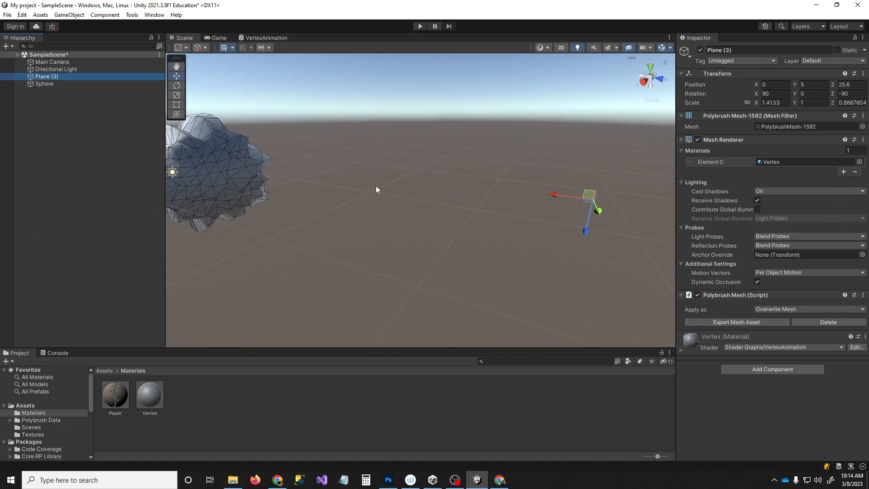
pyautogui.moveTo(376, 186); pyautogui.dragTo(442, 204, button='right')
pyautogui.moveTo(454, 280); pyautogui.dragTo(770, 162)
pyautogui.moveTo(543, 211); pyautogui.dragTo(560, 196, button='right')
pyautogui.moveTo(572, 191); pyautogui.dragTo(400, 207)
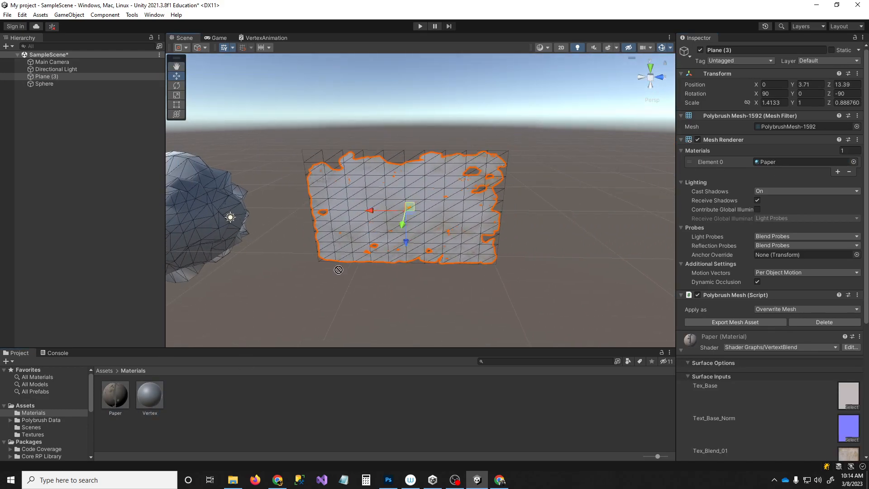
# Step: Assign the Vertex material to Plane (3) again
pyautogui.moveTo(311, 292); pyautogui.dragTo(368, 237)
pyautogui.moveTo(463, 216); pyautogui.dragTo(462, 216)
pyautogui.moveTo(462, 216); pyautogui.dragTo(252, 252, button='right')
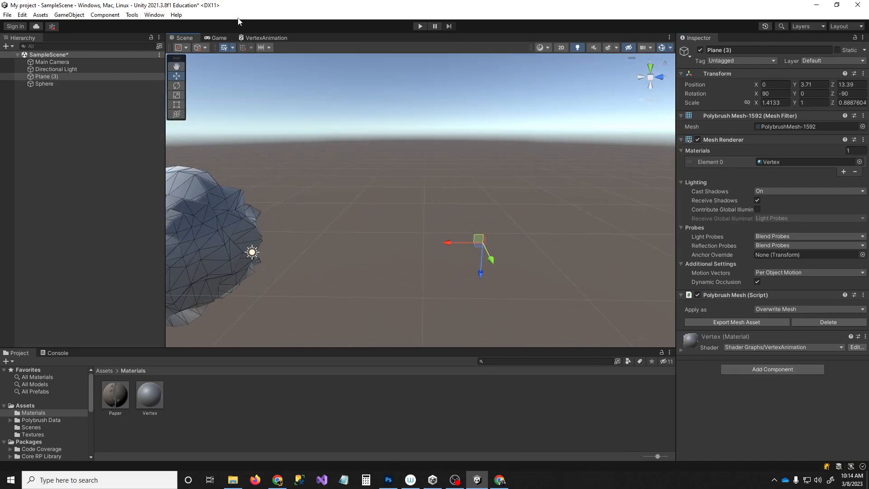
# Step: Return to the VertexAnimation graph and review how the Normal Vector, Voronoi, Lerp and Multiply nodes feed the Vertex block
pyautogui.click(220, 38)
pyautogui.click(269, 40)
pyautogui.moveTo(453, 249); pyautogui.dragTo(360, 228, button='middle')
pyautogui.scroll(-2, 360, 229)
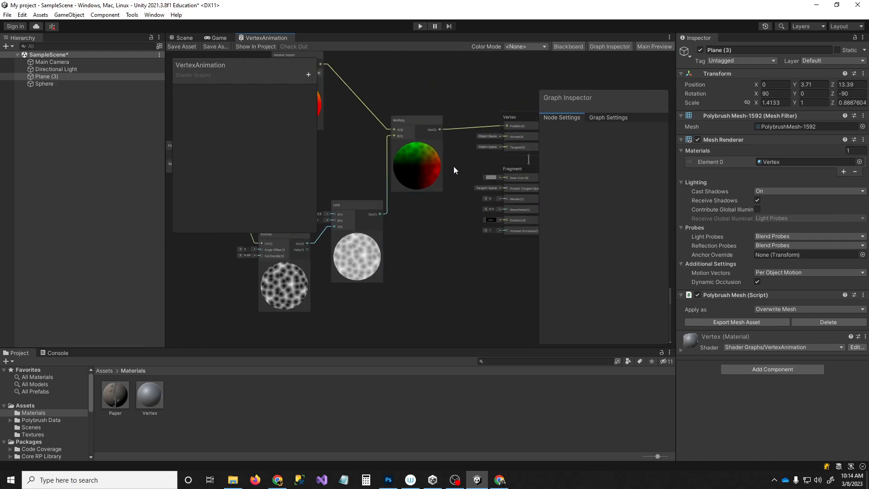
pyautogui.moveTo(453, 167); pyautogui.dragTo(470, 192, button='middle')
pyautogui.moveTo(378, 264); pyautogui.dragTo(416, 252, button='middle')
pyautogui.scroll(3, 422, 196)
pyautogui.moveTo(486, 177); pyautogui.dragTo(490, 186, button='middle')
pyautogui.moveTo(412, 175); pyautogui.dragTo(400, 224, button='middle')
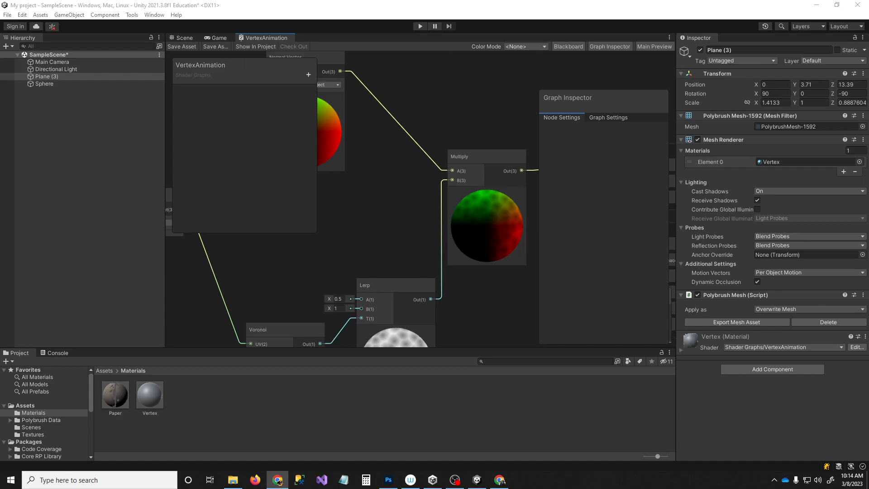
# Step: Move the existing nodes away from the Vertex block and add an Add node with the Multiply output on its B input
pyautogui.scroll(-8, 503, 170)
pyautogui.moveTo(444, 165); pyautogui.dragTo(410, 179, button='middle')
pyautogui.moveTo(460, 126); pyautogui.dragTo(338, 258)
pyautogui.moveTo(443, 188); pyautogui.dragTo(460, 184)
pyautogui.scroll(2, 369, 228)
pyautogui.write('add')
pyautogui.click(498, 223)
pyautogui.moveTo(403, 159); pyautogui.dragTo(494, 193, button='middle')
pyautogui.scroll(2, 403, 229)
pyautogui.moveTo(407, 233)
pyautogui.mouseDown(button='middle')
pyautogui.moveTo(374, 212)
pyautogui.moveTo(410, 247)
pyautogui.mouseUp(button='middle')
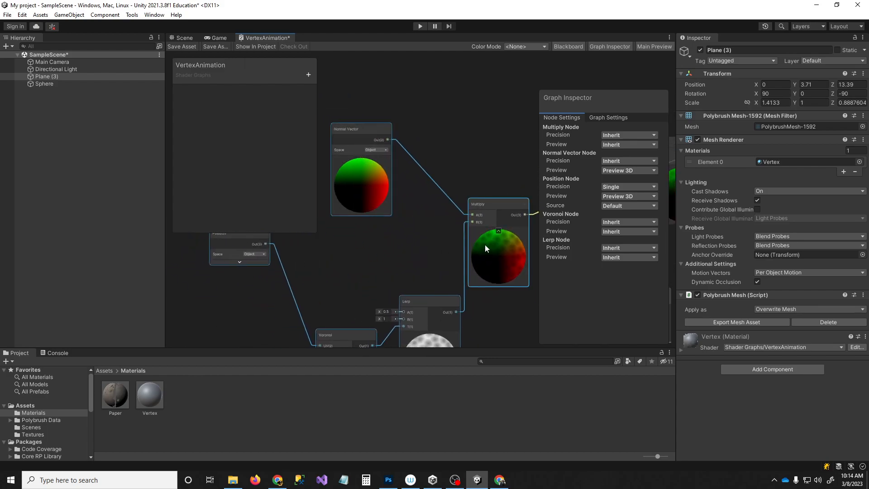
pyautogui.moveTo(398, 282); pyautogui.dragTo(472, 158, button='middle')
pyautogui.moveTo(376, 207); pyautogui.dragTo(438, 208, button='middle')
pyautogui.moveTo(483, 160); pyautogui.dragTo(426, 193, button='middle')
pyautogui.hotkey('ctrl', 'd')
pyautogui.scroll(-4, 358, 264)
pyautogui.moveTo(390, 164); pyautogui.dragTo(404, 213)
pyautogui.press('Delete')
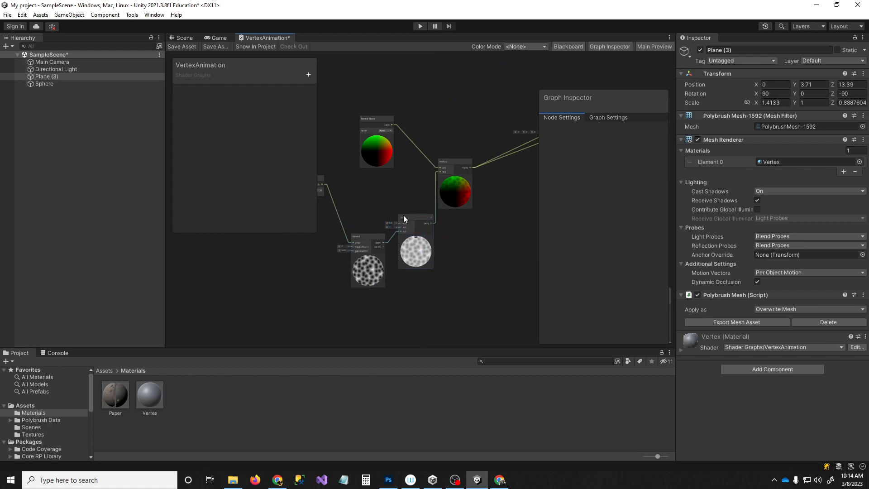
# Step: Duplicate the Position node, place the copy above the other nodes and connect its output to the Add node's A input
pyautogui.moveTo(348, 196); pyautogui.dragTo(375, 215, button='middle')
pyautogui.click(358, 168)
pyautogui.hotkey('ctrl', 'd')
pyautogui.moveTo(369, 205); pyautogui.dragTo(409, 109)
pyautogui.moveTo(416, 131); pyautogui.dragTo(324, 146, button='middle')
pyautogui.click(336, 132)
pyautogui.click(339, 99)
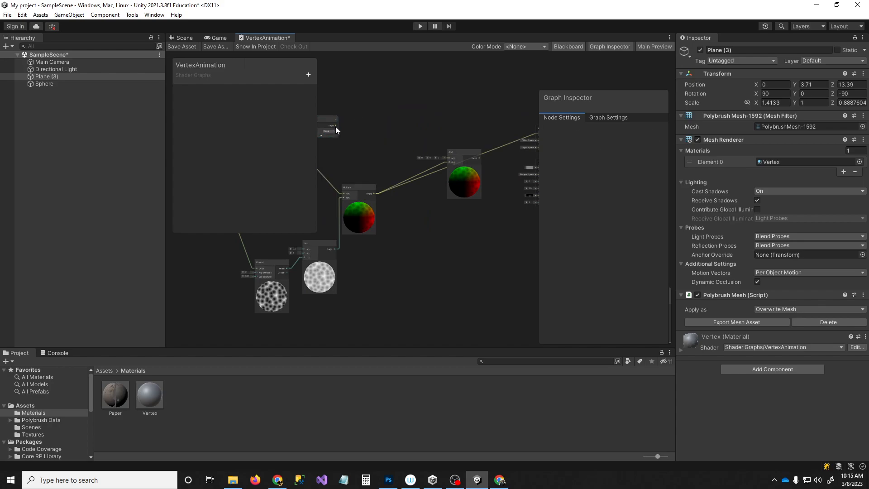
pyautogui.moveTo(336, 128); pyautogui.dragTo(450, 157)
# Step: Connect the Add node's output to the Vertex block's Position input and save the shader asset
pyautogui.moveTo(482, 162); pyautogui.dragTo(455, 173, button='middle')
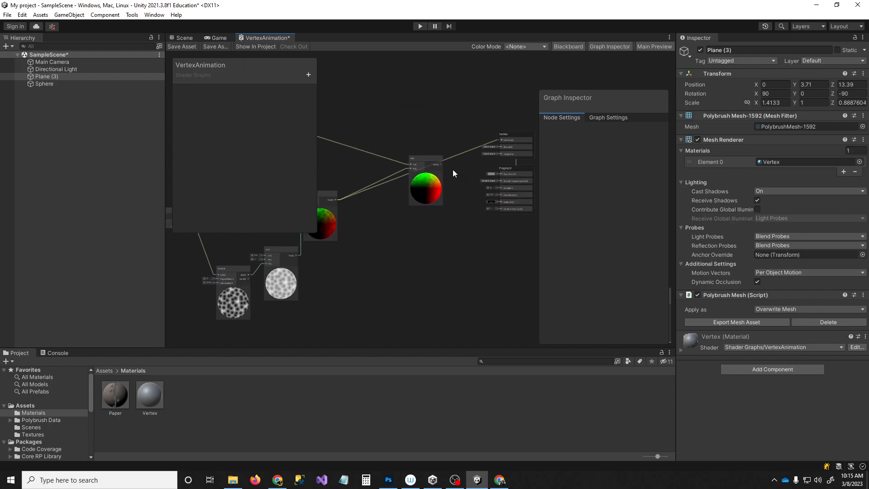
pyautogui.moveTo(495, 141); pyautogui.dragTo(501, 139)
pyautogui.click(183, 46)
# Step: Inspect the displaced plane and sphere in the Scene view
pyautogui.click(190, 39)
pyautogui.moveTo(473, 194); pyautogui.dragTo(470, 154, button='right')
pyautogui.press('s')
pyautogui.press('w')
pyautogui.press('s')
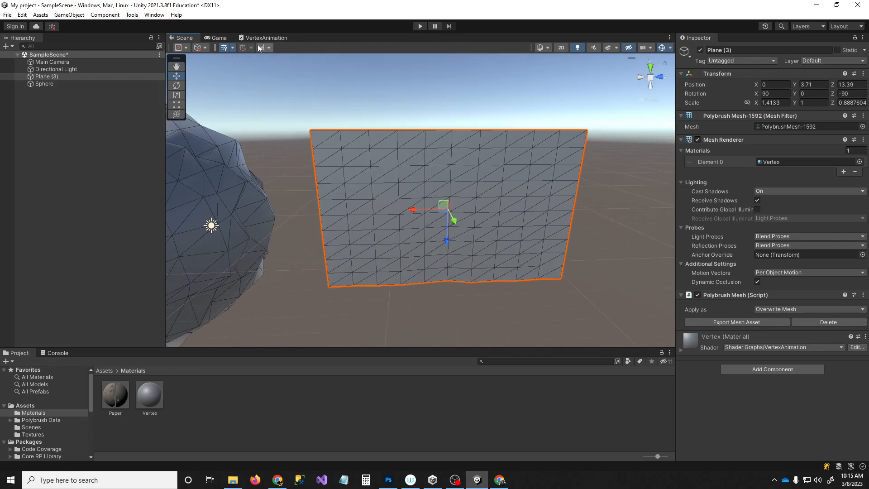
# Step: Return to the VertexAnimation graph and add a Float property named Noise to the Blackboard
pyautogui.click(222, 39)
pyautogui.click(254, 37)
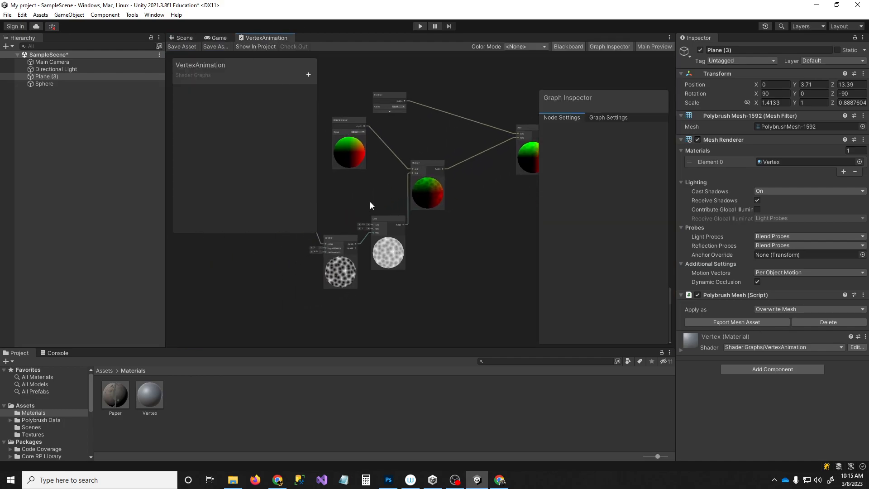
pyautogui.click(309, 75)
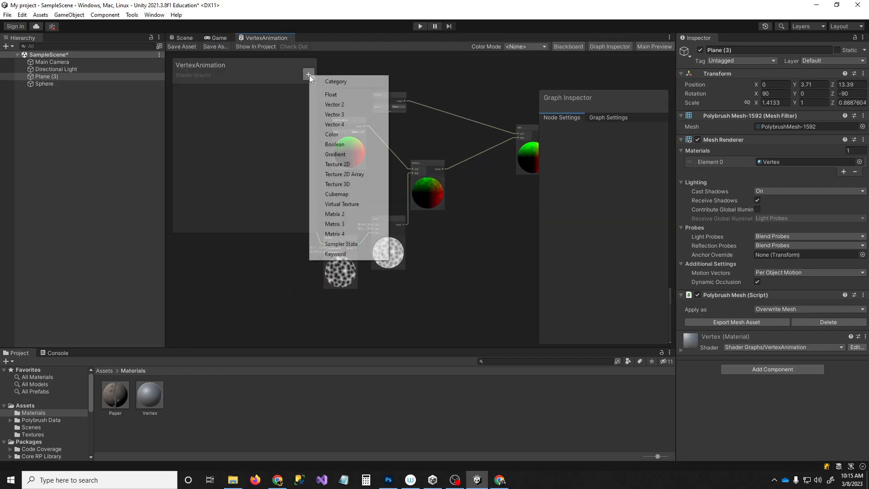
pyautogui.click(339, 94)
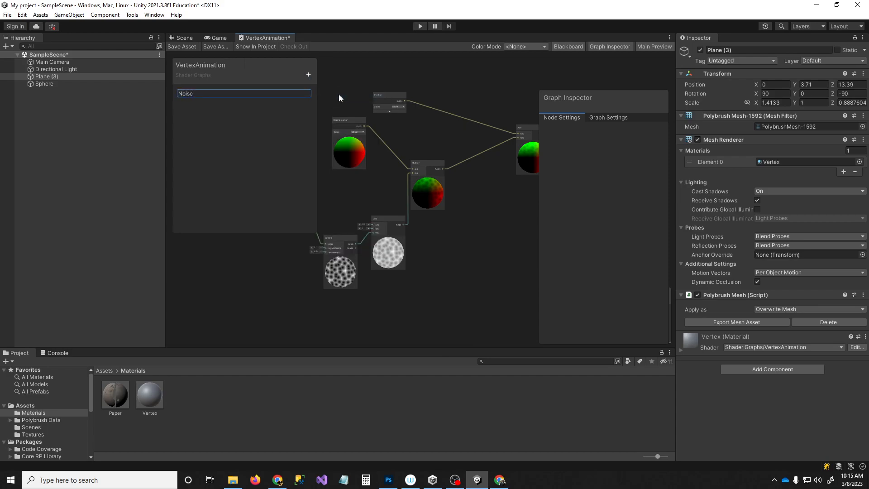
pyautogui.press('Return')
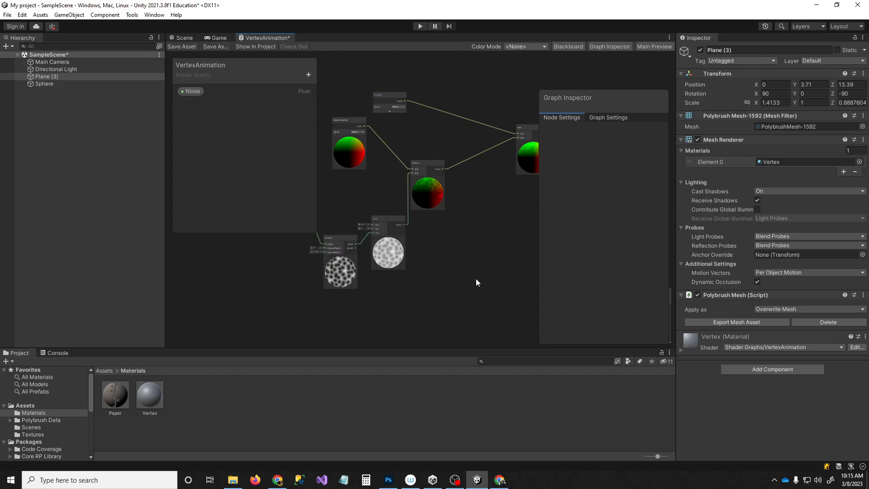
# Step: Place the Noise property in the VertexAnimation graph and connect it to the Lerp node's A input
pyautogui.click(185, 92)
pyautogui.moveTo(488, 213); pyautogui.dragTo(422, 219)
pyautogui.scroll(3, 335, 195)
pyautogui.moveTo(387, 193); pyautogui.dragTo(424, 186, button='middle')
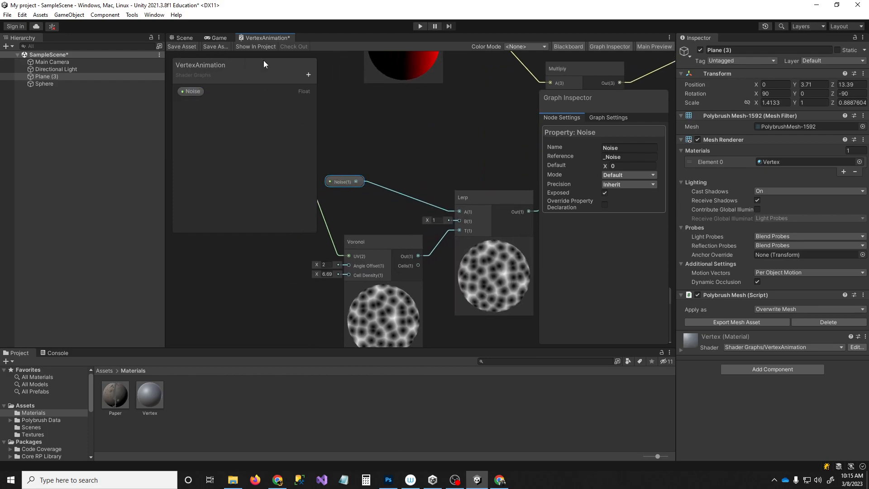
# Step: Save the shader asset, return to the Scene view and expand the Vertex material's properties in the Inspector
pyautogui.click(185, 36)
pyautogui.moveTo(417, 196); pyautogui.dragTo(330, 210, button='right')
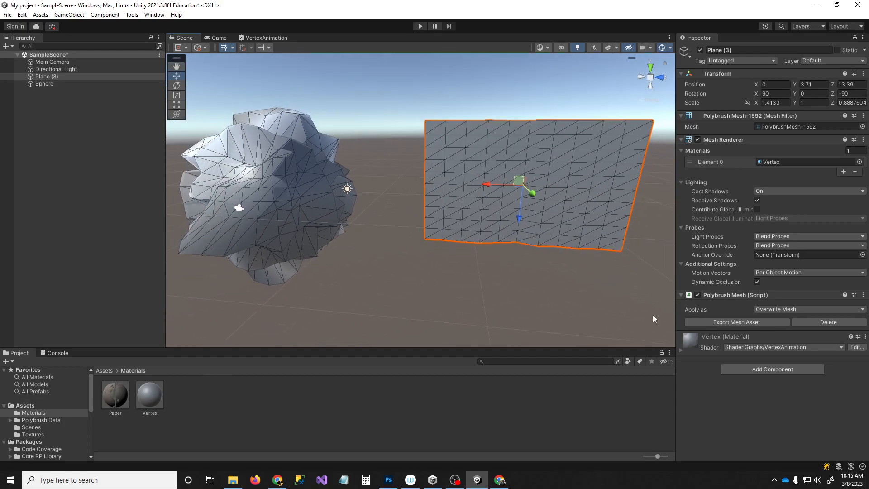
pyautogui.click(730, 338)
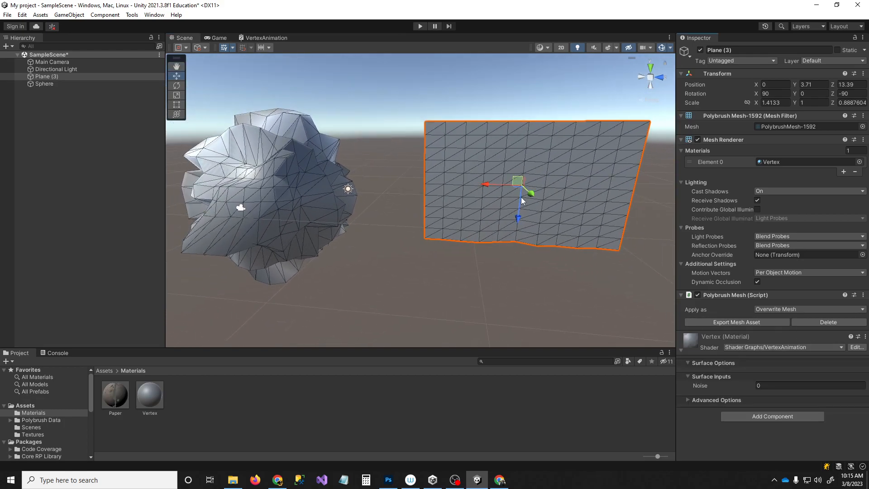
pyautogui.moveTo(545, 227); pyautogui.dragTo(522, 196, button='right')
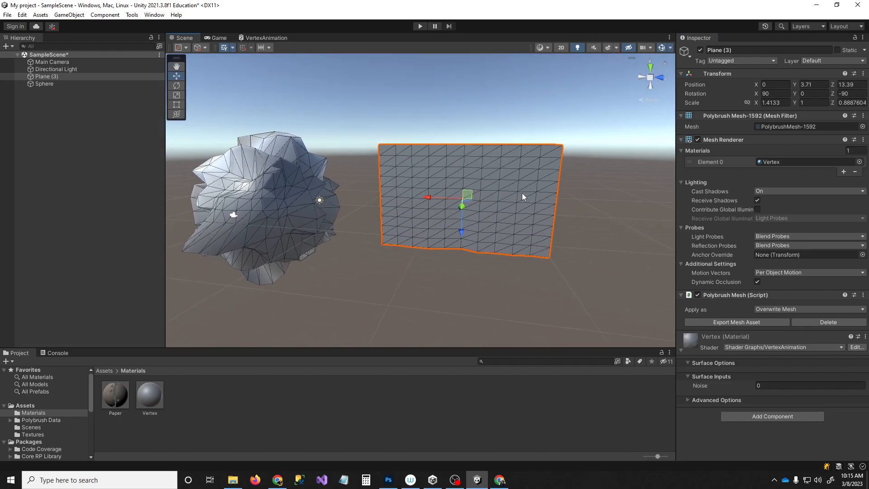
pyautogui.moveTo(565, 247); pyautogui.dragTo(546, 253, button='right')
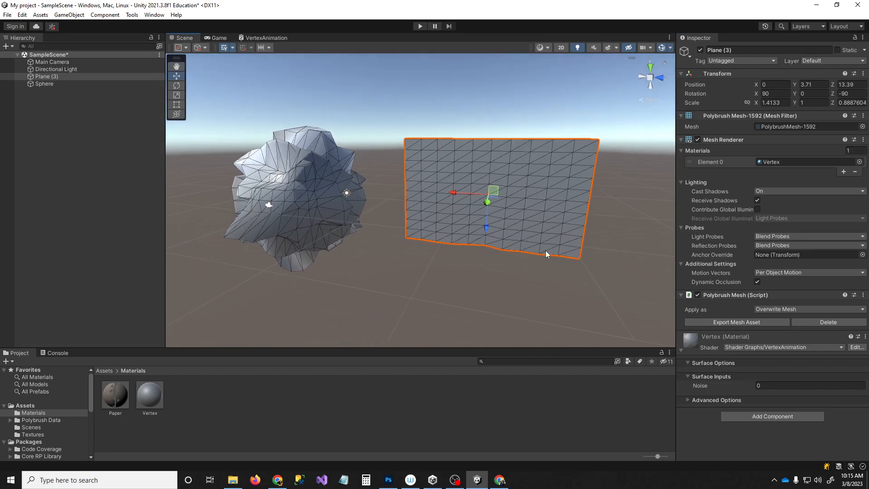
# Step: Try adjusting the Vertex material's Noise value, select the sphere and examine its displaced surface
pyautogui.moveTo(745, 387)
pyautogui.mouseDown()
pyautogui.moveTo(765, 385)
pyautogui.moveTo(733, 388)
pyautogui.moveTo(780, 378)
pyautogui.moveTo(620, 386)
pyautogui.moveTo(796, 380)
pyautogui.moveTo(704, 379)
pyautogui.moveTo(756, 375)
pyautogui.moveTo(747, 376)
pyautogui.mouseUp()
pyautogui.click(323, 208)
pyautogui.keyDown('alt'); pyautogui.moveTo(523, 283); pyautogui.dragTo(405, 189); pyautogui.keyUp('alt')
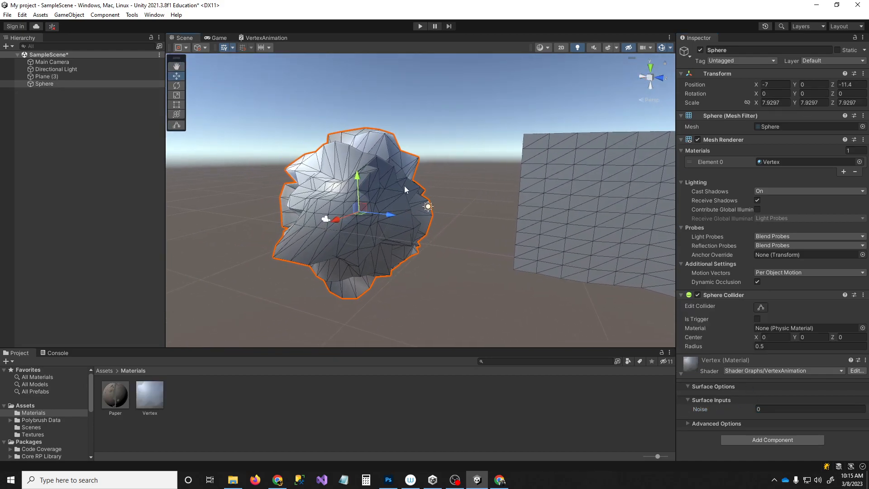
# Step: Select the plane and set its Z scale to 1
pyautogui.keyDown('alt'); pyautogui.moveTo(630, 167); pyautogui.dragTo(637, 178); pyautogui.keyUp('alt')
pyautogui.click(638, 178)
pyautogui.keyDown('alt'); pyautogui.moveTo(593, 233); pyautogui.dragTo(647, 231); pyautogui.keyUp('alt')
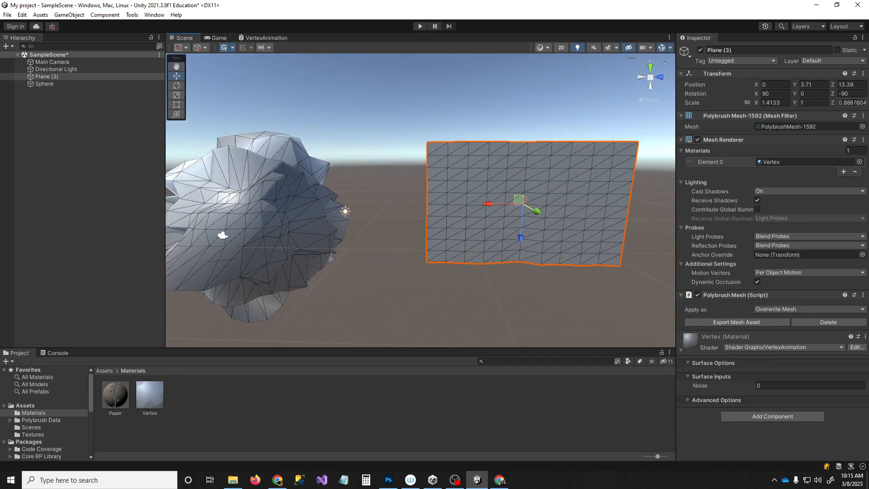
pyautogui.click(849, 103)
pyautogui.write('1')
pyautogui.moveTo(528, 170); pyautogui.dragTo(497, 173, button='right')
pyautogui.scroll(-3, 497, 172)
# Step: Select the sphere and set the Vertex material's Noise to -2.99
pyautogui.click(395, 208)
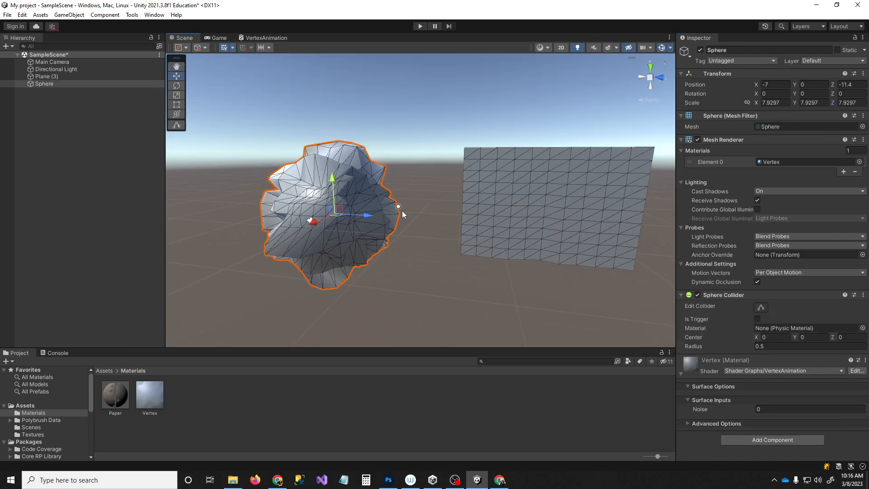
pyautogui.moveTo(738, 411); pyautogui.dragTo(556, 249)
pyautogui.moveTo(556, 249); pyautogui.dragTo(445, 194, button='right')
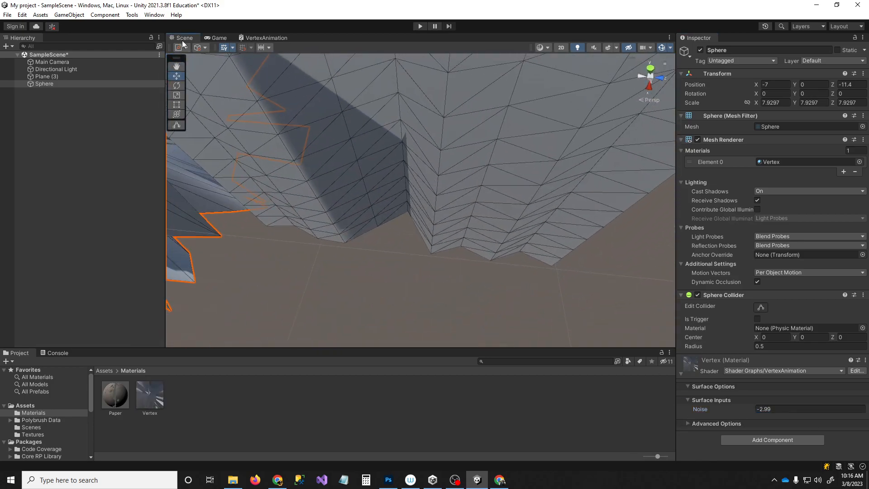
# Step: Return to the VertexAnimation graph and set the Voronoi node's Cell Density to 7.11
pyautogui.click(266, 40)
pyautogui.scroll(-5, 491, 172)
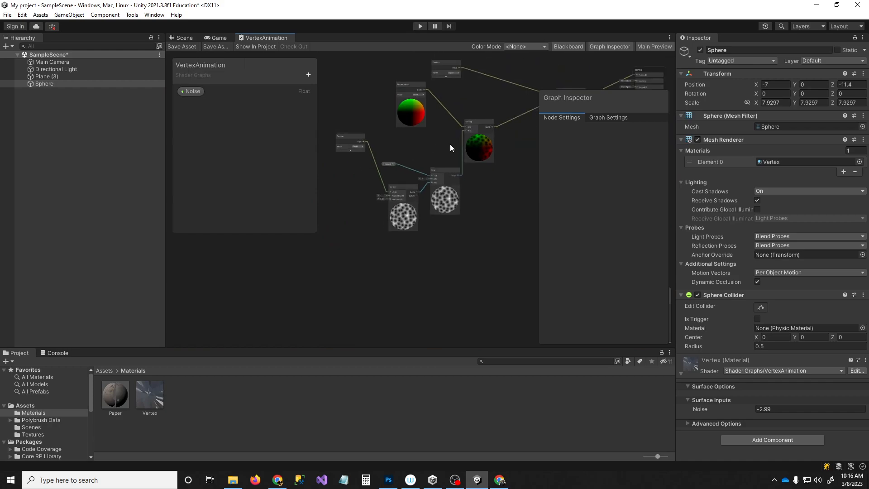
pyautogui.scroll(4, 443, 236)
pyautogui.scroll(4, 321, 174)
pyautogui.moveTo(321, 174); pyautogui.dragTo(485, 176, button='middle')
pyautogui.moveTo(533, 157); pyautogui.dragTo(434, 164, button='middle')
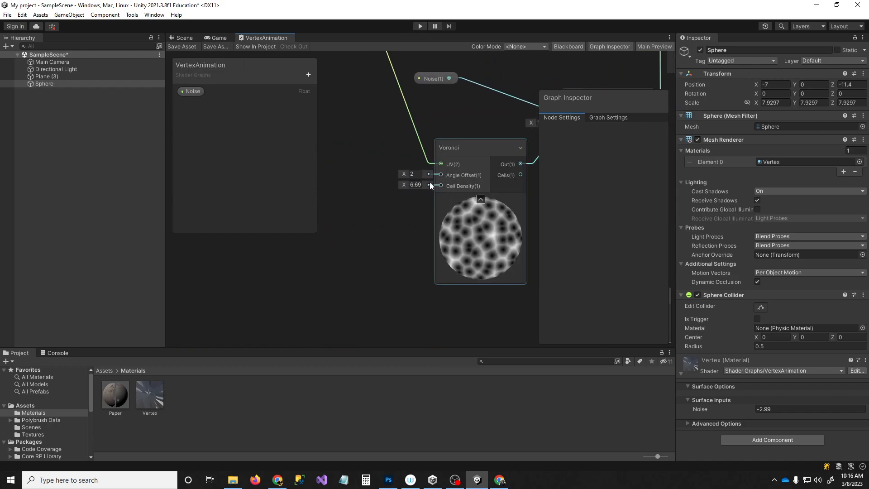
pyautogui.moveTo(404, 185)
pyautogui.mouseDown()
pyautogui.moveTo(402, 172)
pyautogui.moveTo(366, 186)
pyautogui.moveTo(430, 175)
pyautogui.moveTo(395, 180)
pyautogui.mouseUp()
pyautogui.moveTo(386, 221); pyautogui.dragTo(443, 206, button='middle')
pyautogui.scroll(-3, 498, 190)
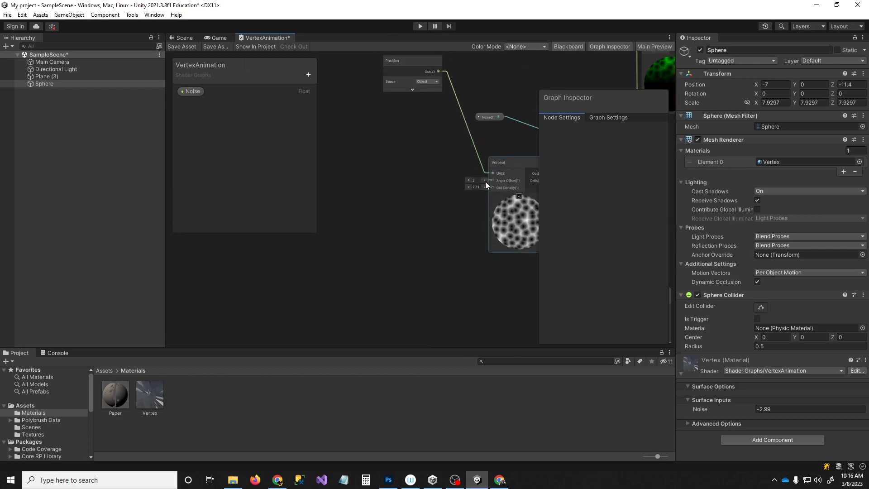
# Step: Create a Multiply node feeding the Voronoi node's Angle Offset input and place it beside the Voronoi node
pyautogui.moveTo(493, 181); pyautogui.dragTo(414, 187)
pyautogui.write('mult')
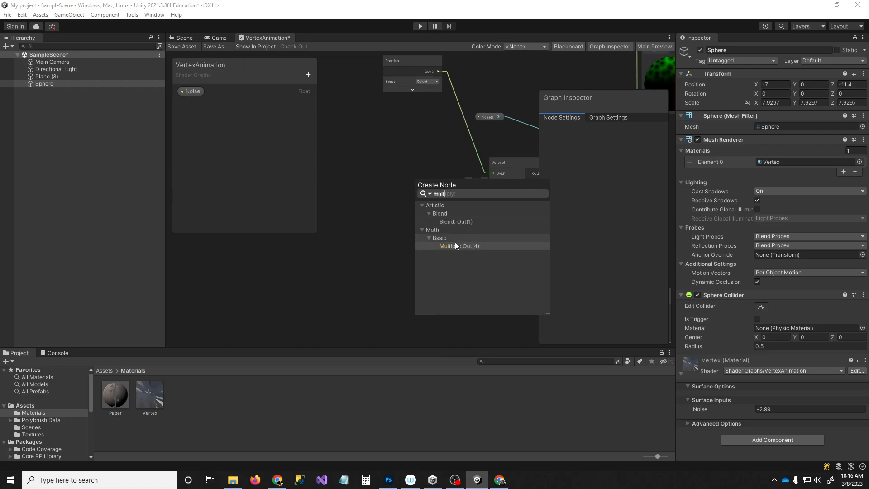
pyautogui.click(454, 246)
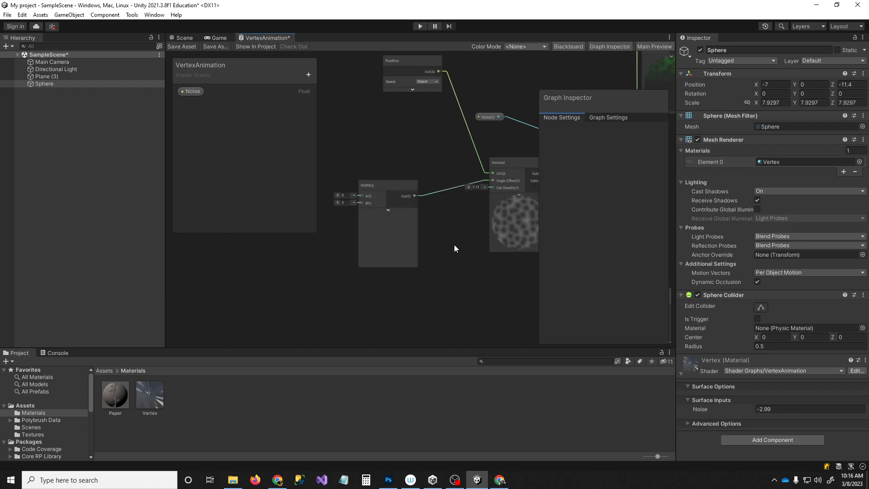
pyautogui.moveTo(387, 194); pyautogui.dragTo(396, 174)
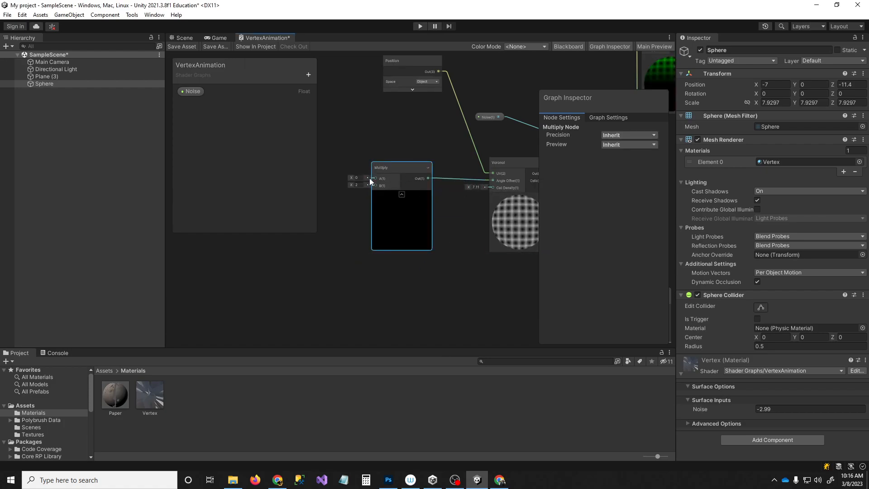
# Step: Add a Float property named NoiseOffset to the Blackboard and connect it to the new Multiply node's A input
pyautogui.click(308, 75)
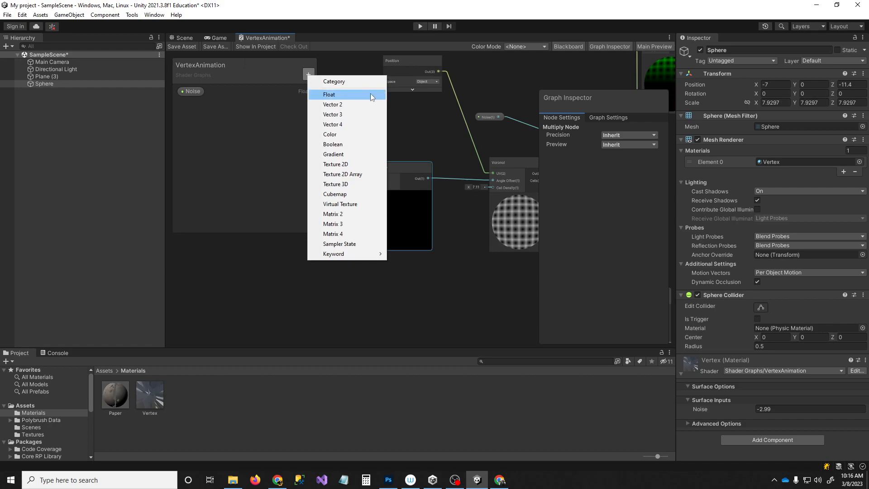
pyautogui.click(330, 95)
pyautogui.write('NoiseOffset')
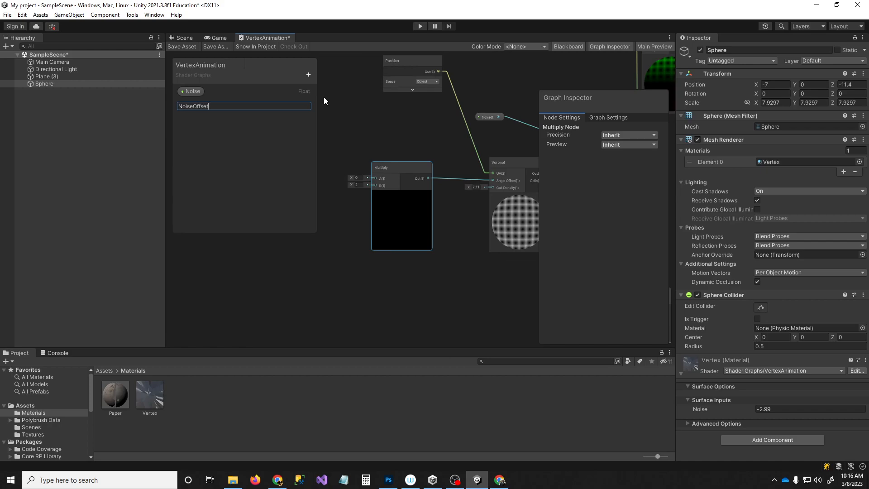
pyautogui.press('Return')
pyautogui.moveTo(389, 116); pyautogui.dragTo(402, 112, button='middle')
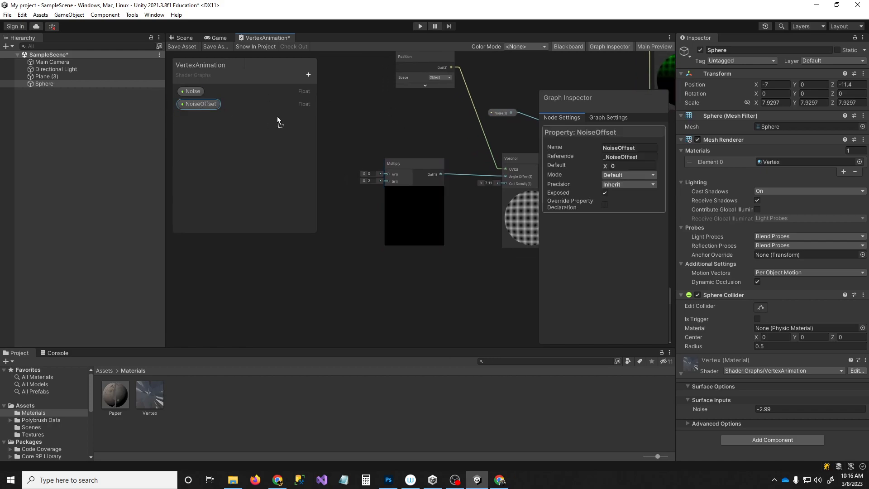
pyautogui.moveTo(388, 177); pyautogui.dragTo(388, 175)
# Step: Create a Time node and connect its Time output to the new Multiply node's B input
pyautogui.moveTo(399, 200); pyautogui.dragTo(457, 183, button='middle')
pyautogui.moveTo(450, 166); pyautogui.dragTo(374, 187)
pyautogui.write('time')
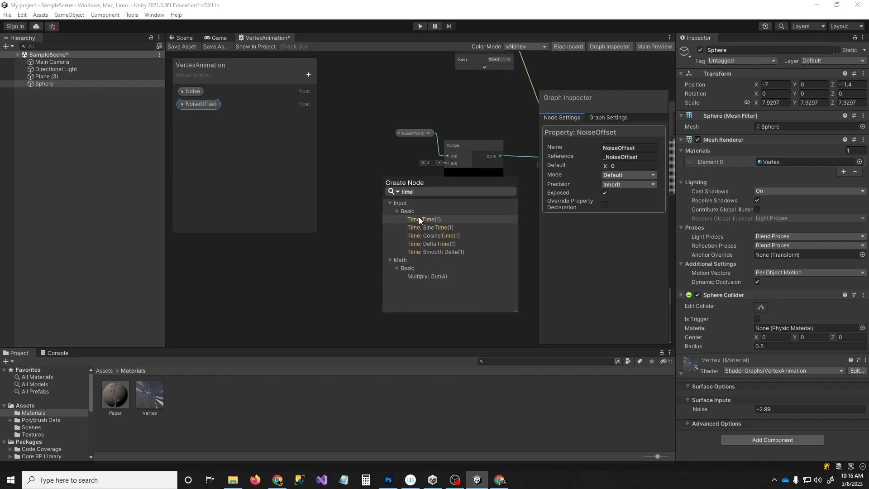
pyautogui.click(420, 220)
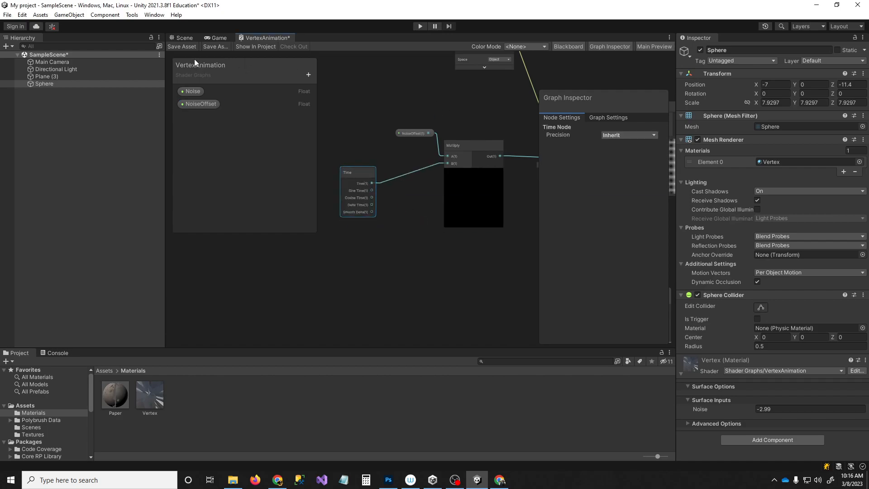
# Step: Save the shader asset, return to the Scene view and enable Always Refresh
pyautogui.click(185, 37)
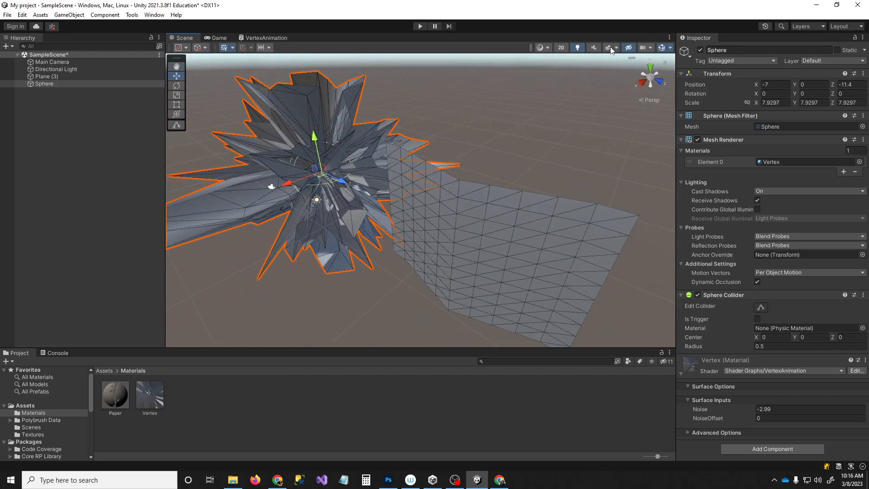
pyautogui.moveTo(525, 181); pyautogui.dragTo(534, 157, button='right')
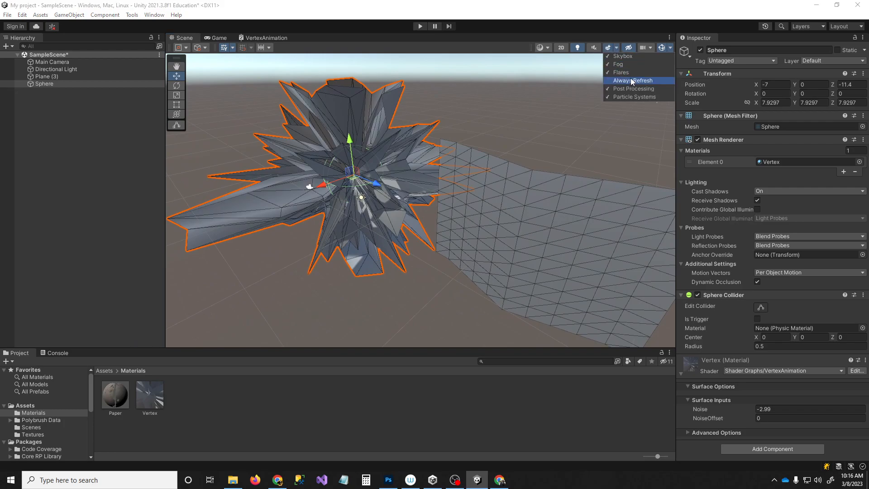
pyautogui.moveTo(492, 171); pyautogui.dragTo(528, 142, button='right')
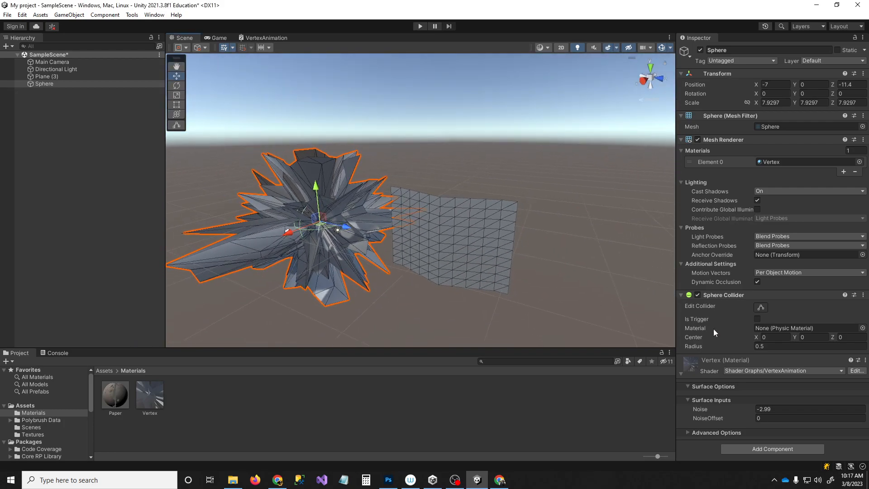
# Step: Set the Vertex material's Noise to 1.01 and NoiseOffset to 20.6
pyautogui.moveTo(724, 411); pyautogui.dragTo(786, 409)
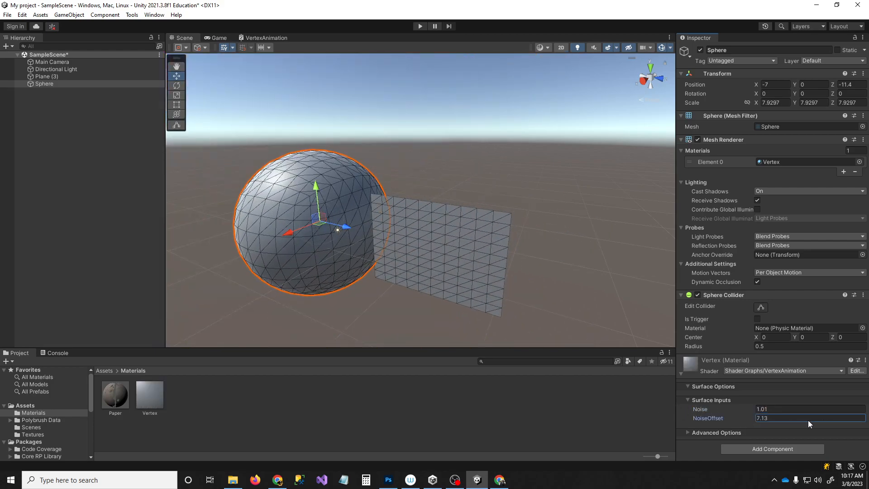
pyautogui.moveTo(727, 423); pyautogui.dragTo(50, 400)
pyautogui.press('w')
pyautogui.moveTo(303, 186); pyautogui.dragTo(354, 152, button='right')
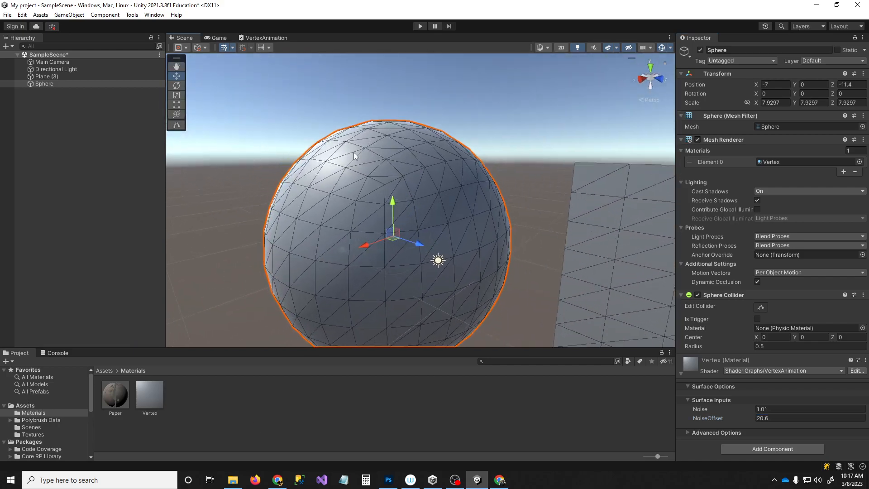
# Step: Readjust the Vertex material's Noise and NoiseOffset until the sphere and plane visibly deform, and deselect the sphere
pyautogui.moveTo(740, 417); pyautogui.dragTo(722, 411)
pyautogui.moveTo(547, 282); pyautogui.dragTo(599, 259, button='right')
pyautogui.press('s')
pyautogui.moveTo(715, 417); pyautogui.dragTo(750, 417)
pyautogui.moveTo(656, 345); pyautogui.dragTo(531, 132, button='right')
pyautogui.click(531, 132)
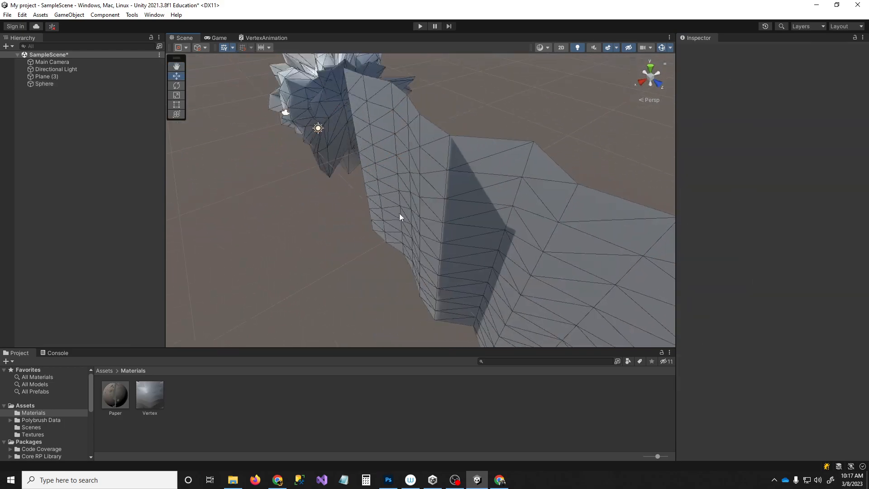
# Step: Switch the Scene view's draw mode to Shaded without wireframe
pyautogui.moveTo(398, 213); pyautogui.dragTo(417, 167, button='right')
pyautogui.click(545, 49)
pyautogui.click(553, 66)
pyautogui.moveTo(482, 112)
pyautogui.mouseDown(button='right')
pyautogui.moveTo(509, 154)
pyautogui.moveTo(492, 153)
pyautogui.moveTo(483, 139)
pyautogui.moveTo(331, 172)
pyautogui.moveTo(278, 196)
pyautogui.moveTo(314, 201)
pyautogui.mouseUp(button='right')
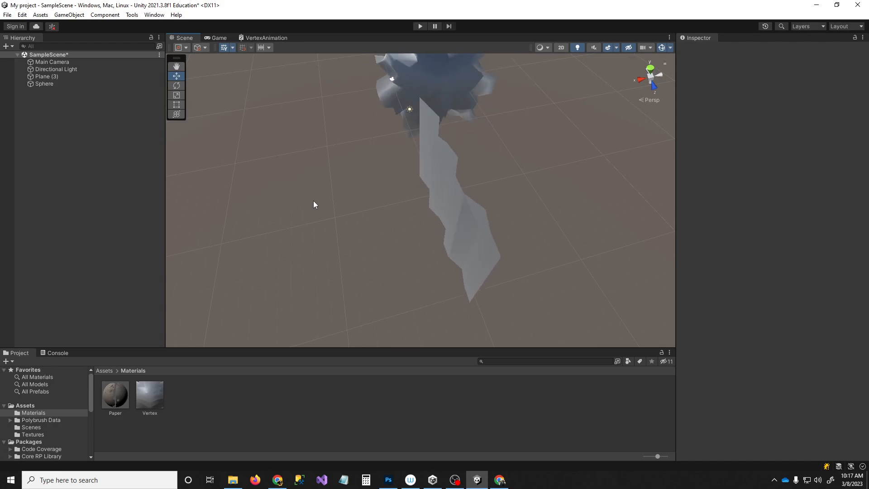
# Step: Examine the animated sphere and plane in the Scene view and review the node connections in the VertexAnimation graph
pyautogui.keyDown('alt'); pyautogui.moveTo(447, 267); pyautogui.dragTo(640, 167); pyautogui.keyUp('alt')
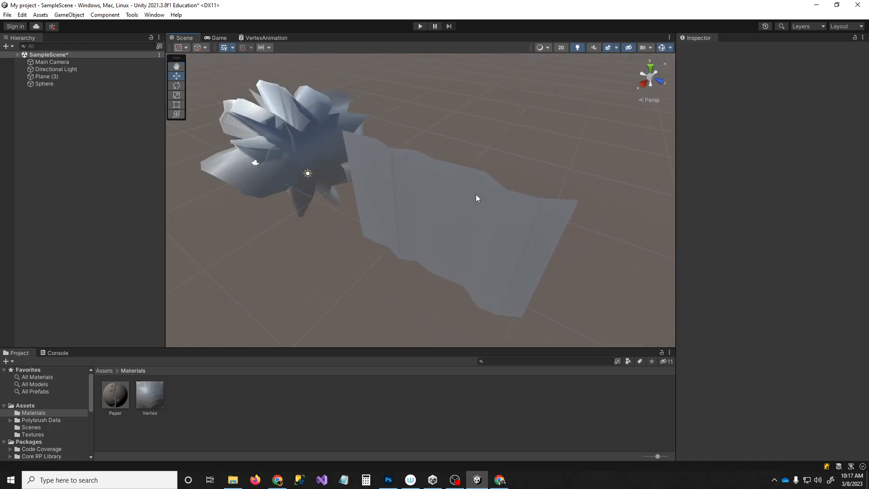
pyautogui.keyDown('alt'); pyautogui.moveTo(501, 102); pyautogui.dragTo(582, 224); pyautogui.keyUp('alt')
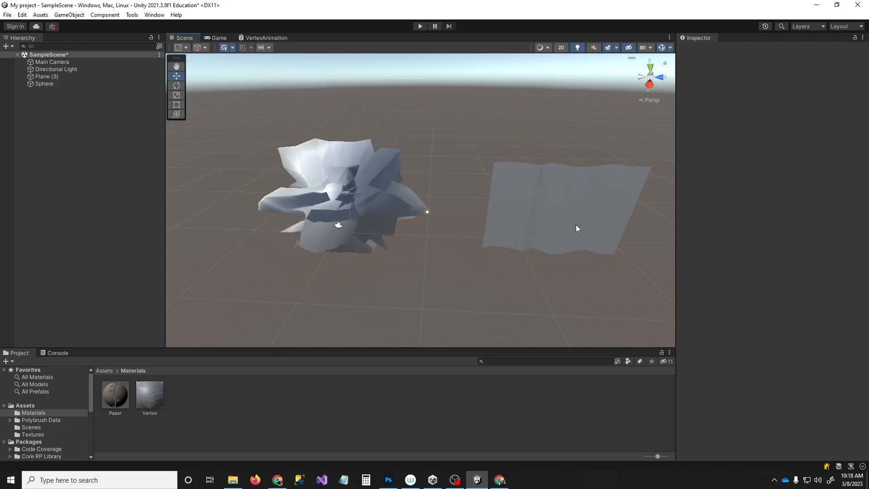
pyautogui.moveTo(432, 136); pyautogui.dragTo(383, 157, button='right')
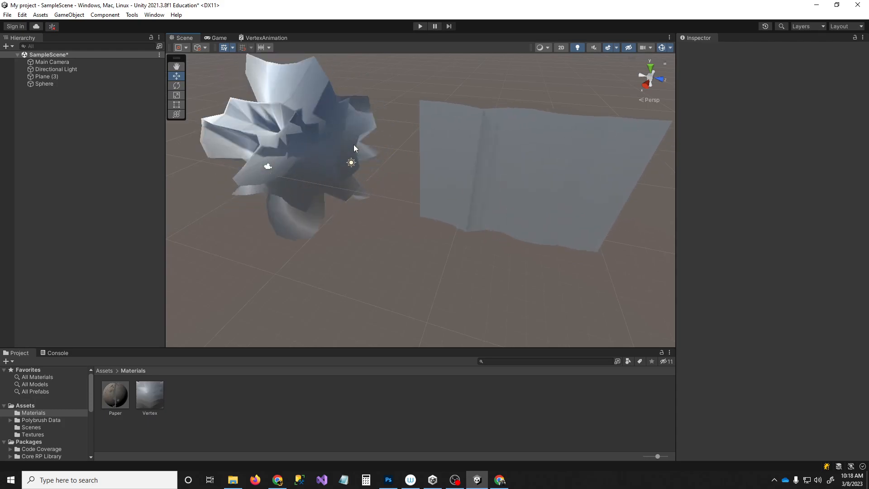
pyautogui.click(229, 37)
pyautogui.click(267, 39)
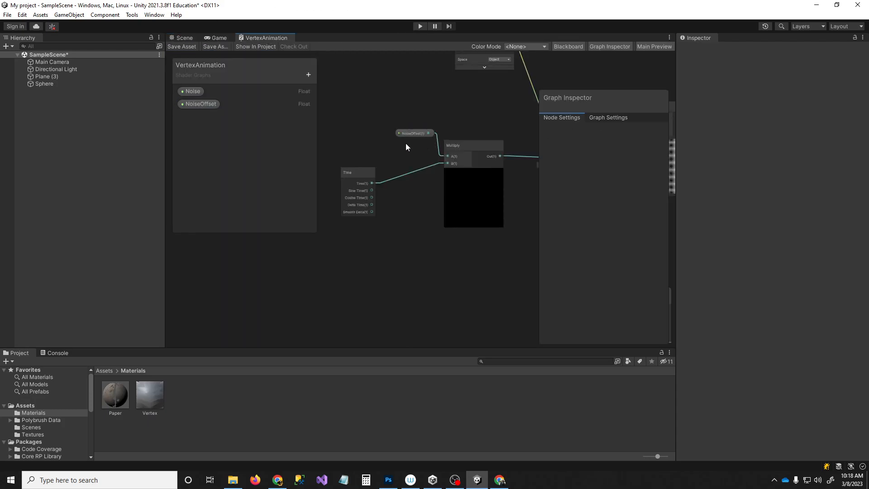
pyautogui.moveTo(465, 193); pyautogui.dragTo(279, 256, button='middle')
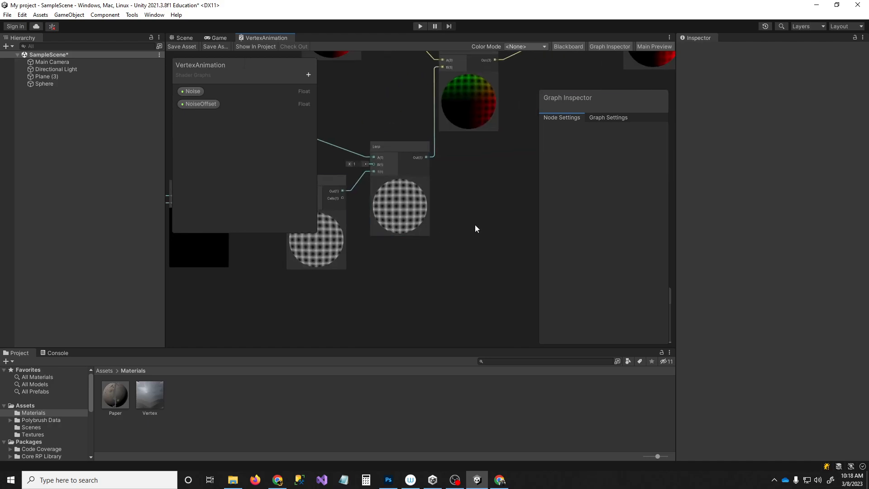
pyautogui.scroll(-2, 449, 225)
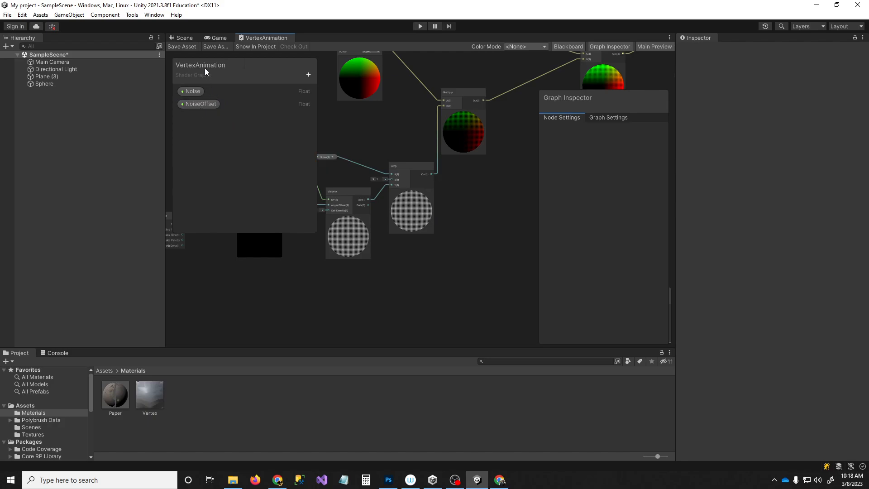
pyautogui.click(184, 37)
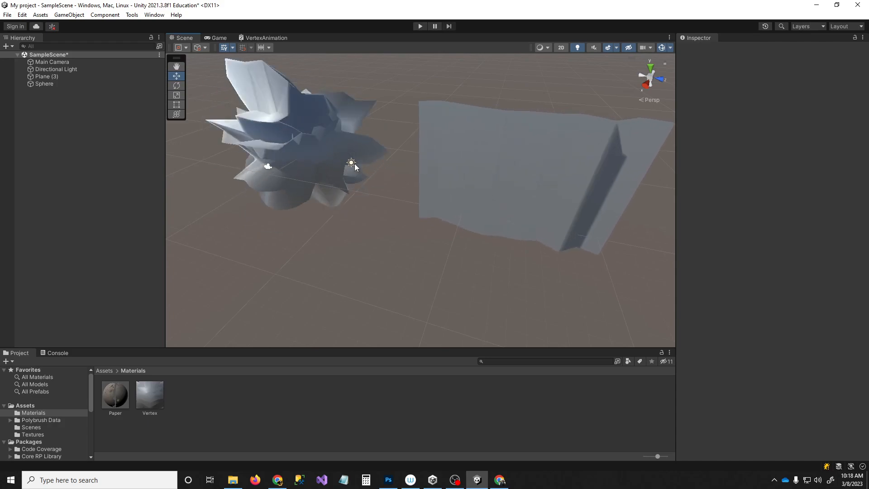
pyautogui.keyDown('alt'); pyautogui.moveTo(450, 198); pyautogui.dragTo(489, 253); pyautogui.keyUp('alt')
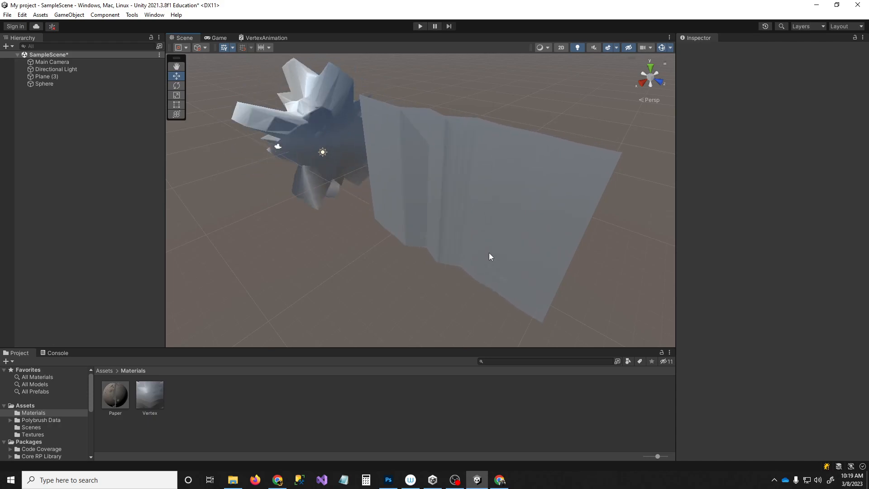
# Step: Select the plane in the scene, and in the VertexAnimation graph move the Time node farther away from the Multiply node
pyautogui.moveTo(443, 189); pyautogui.dragTo(487, 179, button='right')
pyautogui.click(487, 178)
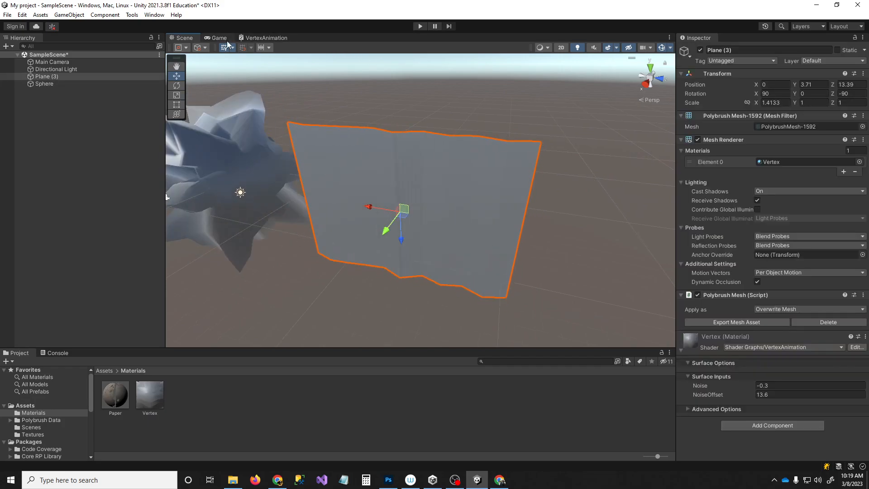
pyautogui.click(251, 37)
pyautogui.scroll(-3, 388, 186)
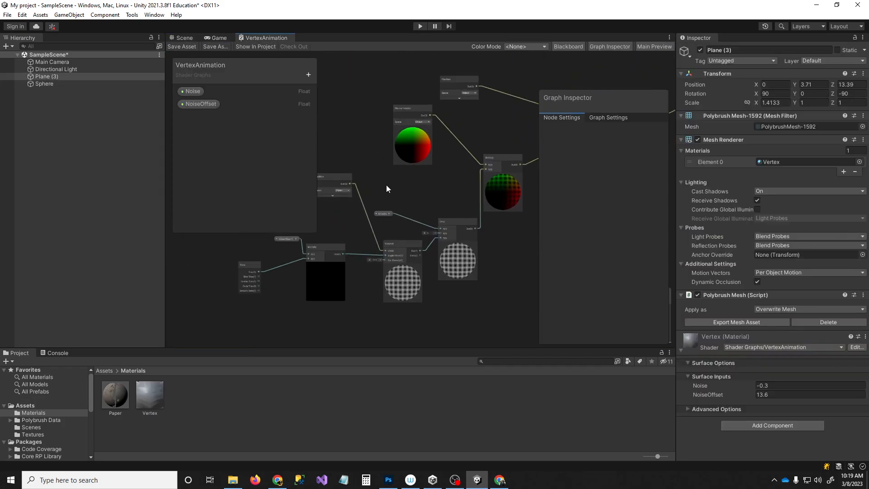
pyautogui.scroll(4, 414, 190)
pyautogui.moveTo(491, 194); pyautogui.dragTo(507, 129, button='middle')
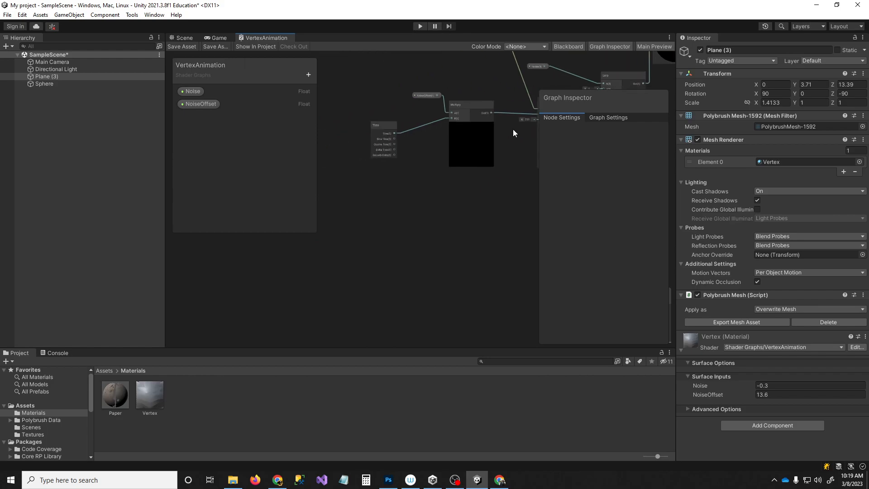
pyautogui.scroll(3, 403, 137)
pyautogui.scroll(-3, 442, 164)
pyautogui.moveTo(346, 160); pyautogui.dragTo(398, 138, button='middle')
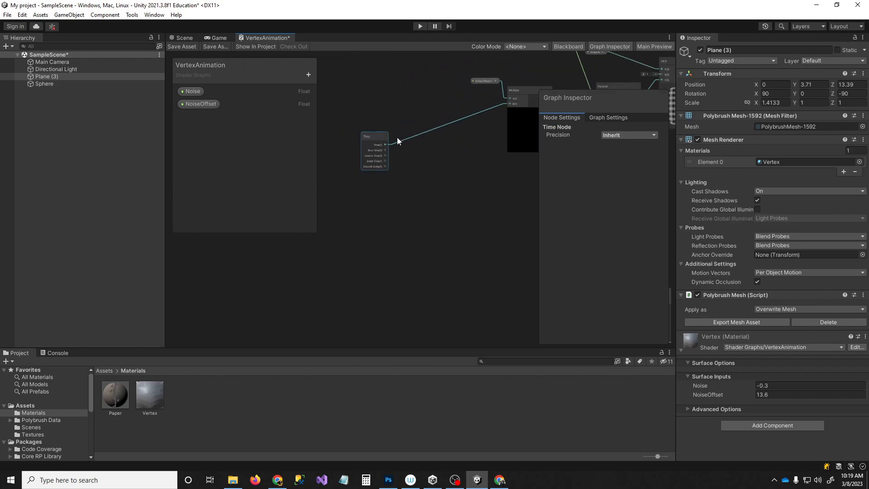
pyautogui.scroll(2, 390, 147)
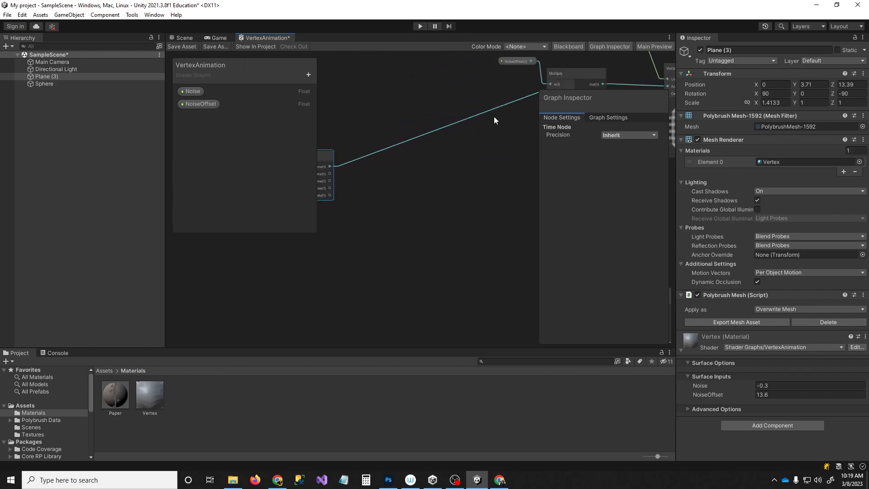
# Step: Insert a Sine node between the Time node and the Multiply node's B input, and save the VertexAnimation graph
pyautogui.press('space')
pyautogui.write('sin')
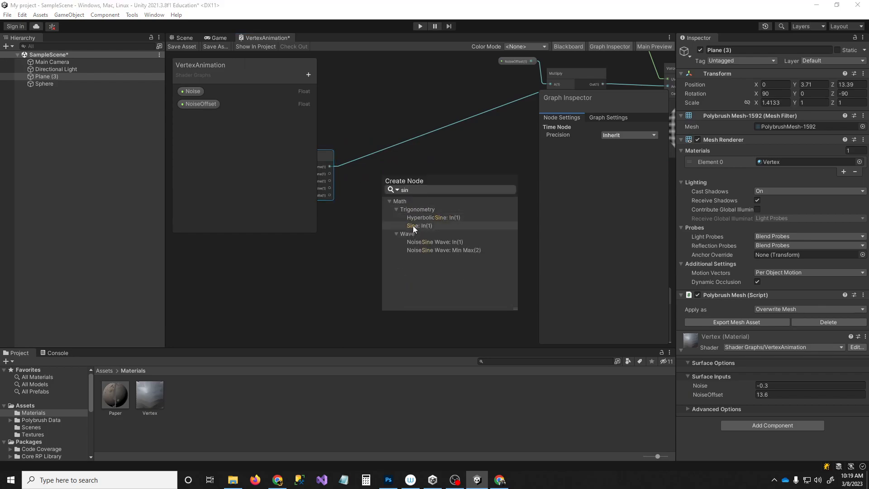
pyautogui.doubleClick(412, 226)
pyautogui.moveTo(373, 222); pyautogui.dragTo(491, 121)
pyautogui.click(183, 48)
pyautogui.click(193, 36)
# Step: Try adjusting the Vertex material's NoiseOffset while viewing the animated sphere and plane, and undo the change
pyautogui.moveTo(412, 226); pyautogui.dragTo(394, 221, button='right')
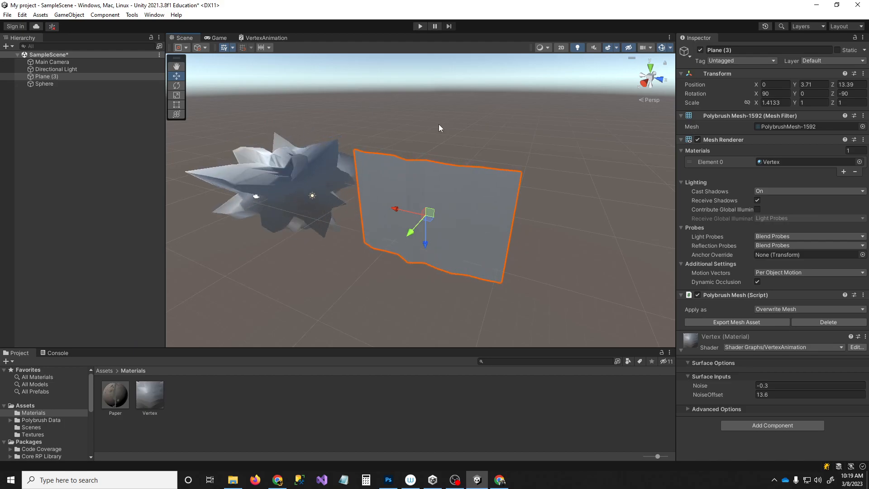
pyautogui.moveTo(572, 200); pyautogui.dragTo(607, 188, button='right')
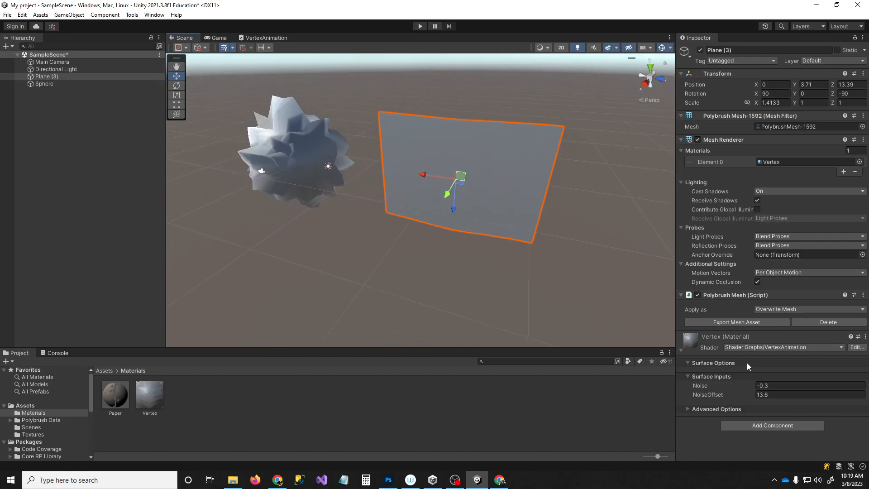
pyautogui.moveTo(729, 387)
pyautogui.mouseDown()
pyautogui.moveTo(786, 382)
pyautogui.moveTo(627, 385)
pyautogui.moveTo(740, 399)
pyautogui.moveTo(729, 398)
pyautogui.mouseUp()
pyautogui.moveTo(707, 395); pyautogui.dragTo(643, 263)
pyautogui.hotkey('ctrl', 'z')
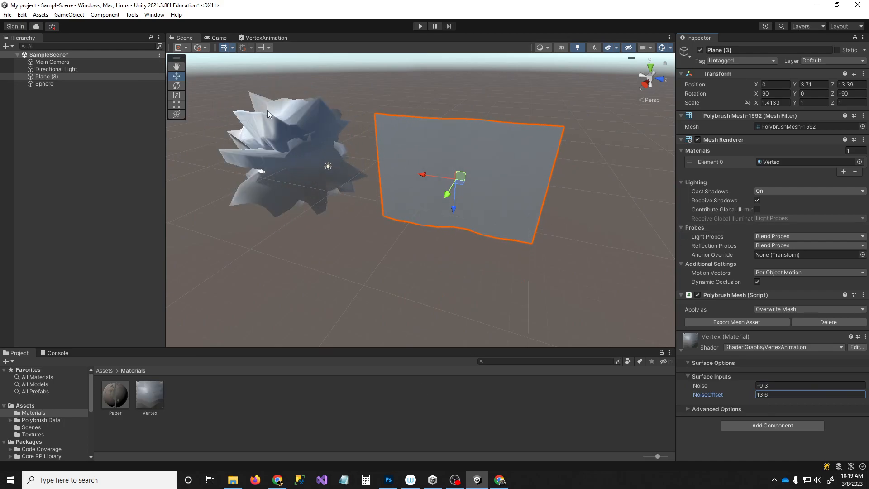
# Step: Review the VertexAnimation graph's node chain from the Time and Sine nodes through the Voronoi noise to the vertex output
pyautogui.click(280, 37)
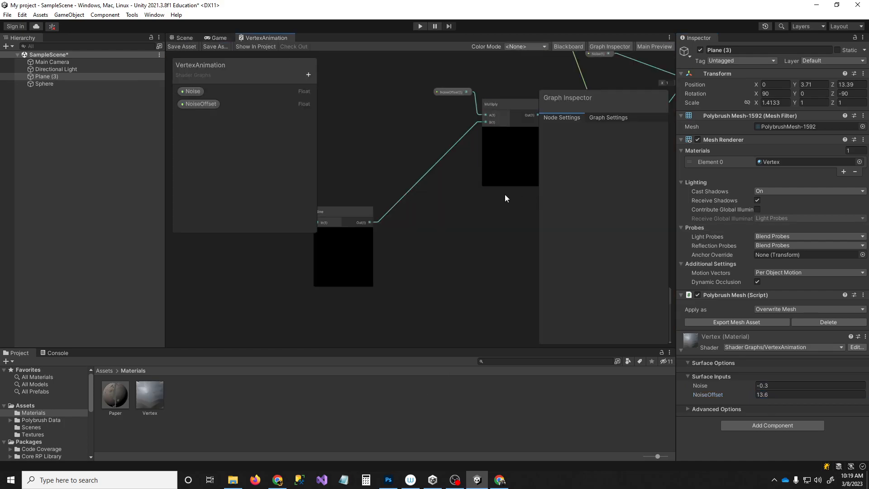
pyautogui.rightClick(468, 197)
pyautogui.click(433, 151)
pyautogui.moveTo(433, 152); pyautogui.dragTo(279, 268, button='middle')
pyautogui.scroll(-2, 278, 267)
pyautogui.scroll(-3, 436, 232)
pyautogui.moveTo(439, 221); pyautogui.dragTo(370, 214, button='middle')
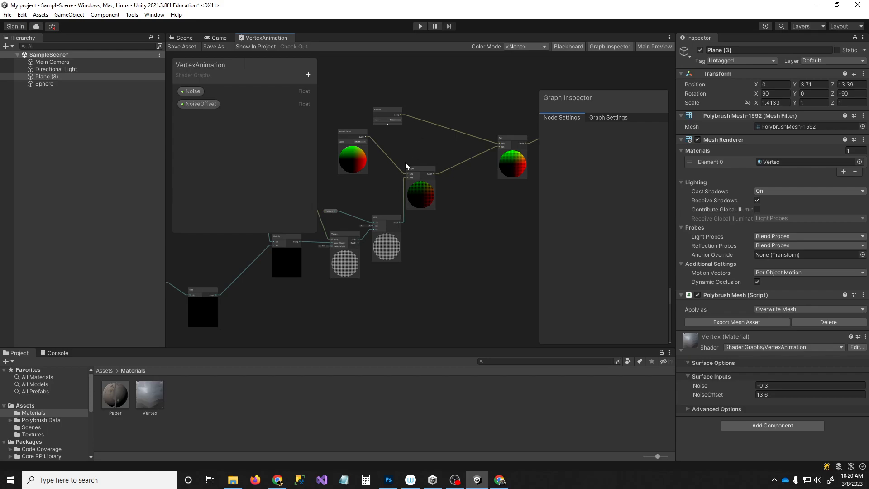
pyautogui.scroll(-4, 406, 162)
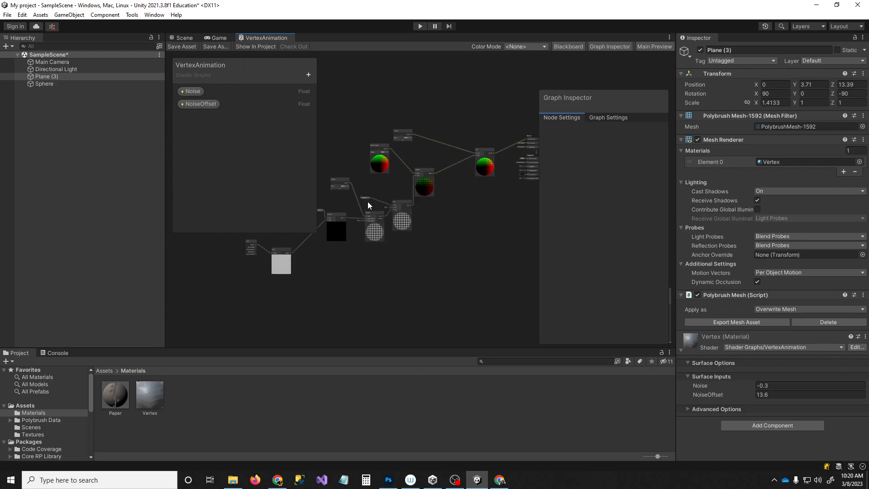
pyautogui.moveTo(371, 203); pyautogui.dragTo(360, 228, button='middle')
# Step: Examine the animated sphere and plane in the Scene view from several angles
pyautogui.click(183, 37)
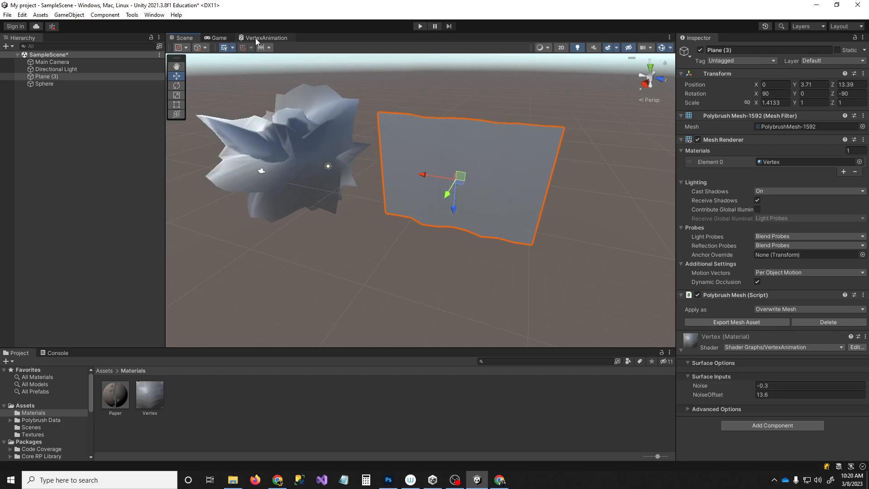
pyautogui.moveTo(509, 132); pyautogui.dragTo(469, 201, button='right')
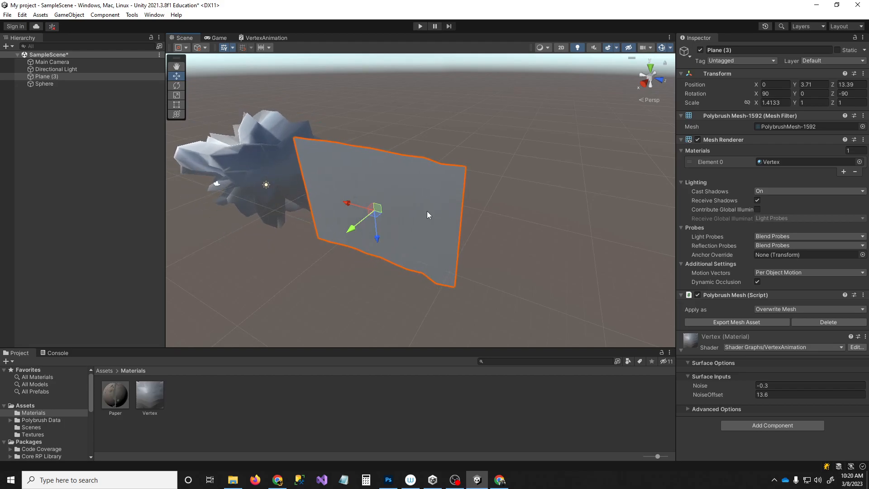
pyautogui.moveTo(575, 229)
pyautogui.keyDown('alt'); pyautogui.mouseDown()
pyautogui.moveTo(536, 240)
pyautogui.moveTo(507, 232)
pyautogui.moveTo(575, 219)
pyautogui.mouseUp(); pyautogui.keyUp('alt')
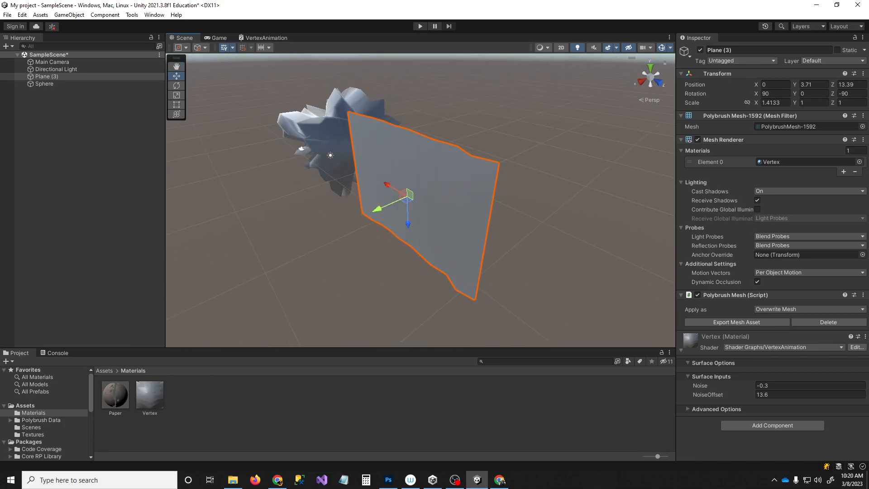